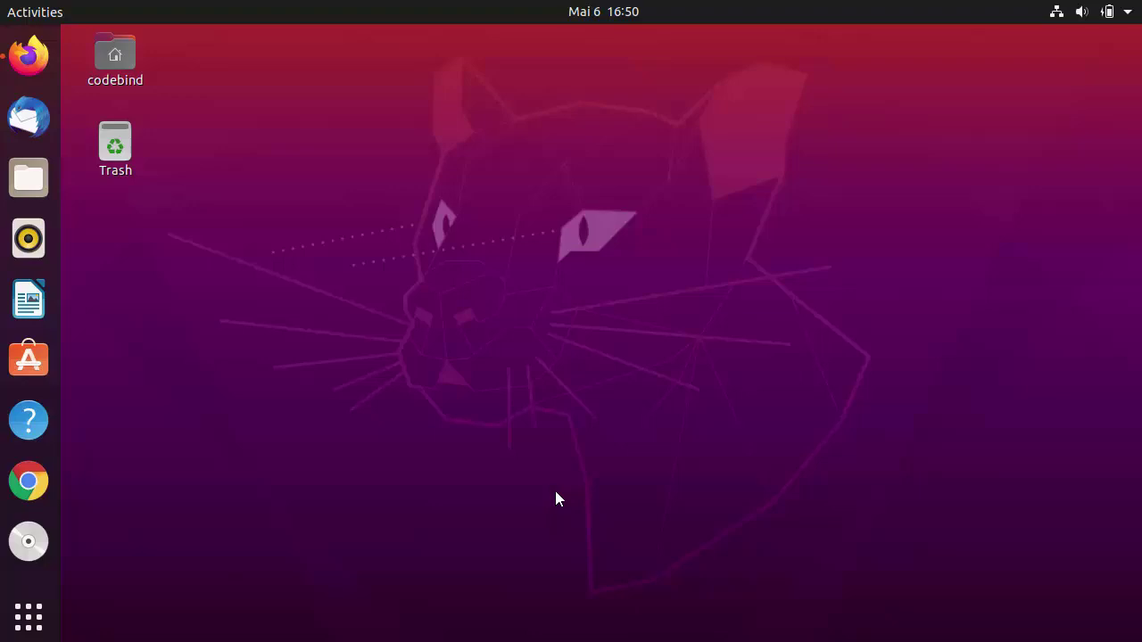
- Launch Firefox from the dock and search Google for 'wine linux'
left_click(40, 66)
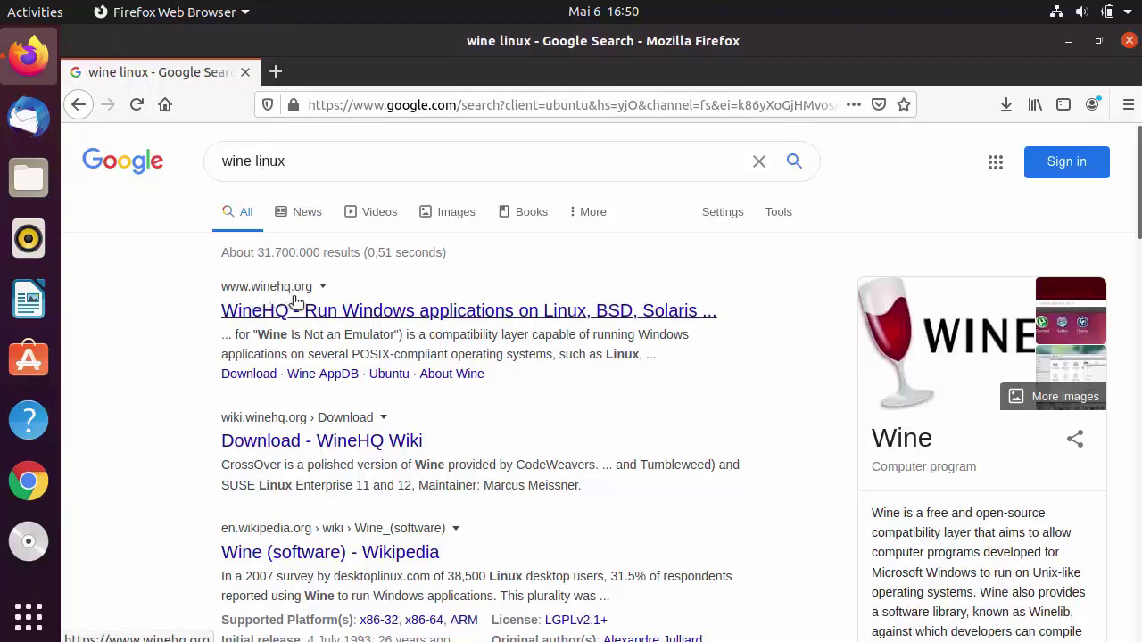
- Open the WineHQ search result, skim its homepage, and follow the Download link
left_click(326, 311)
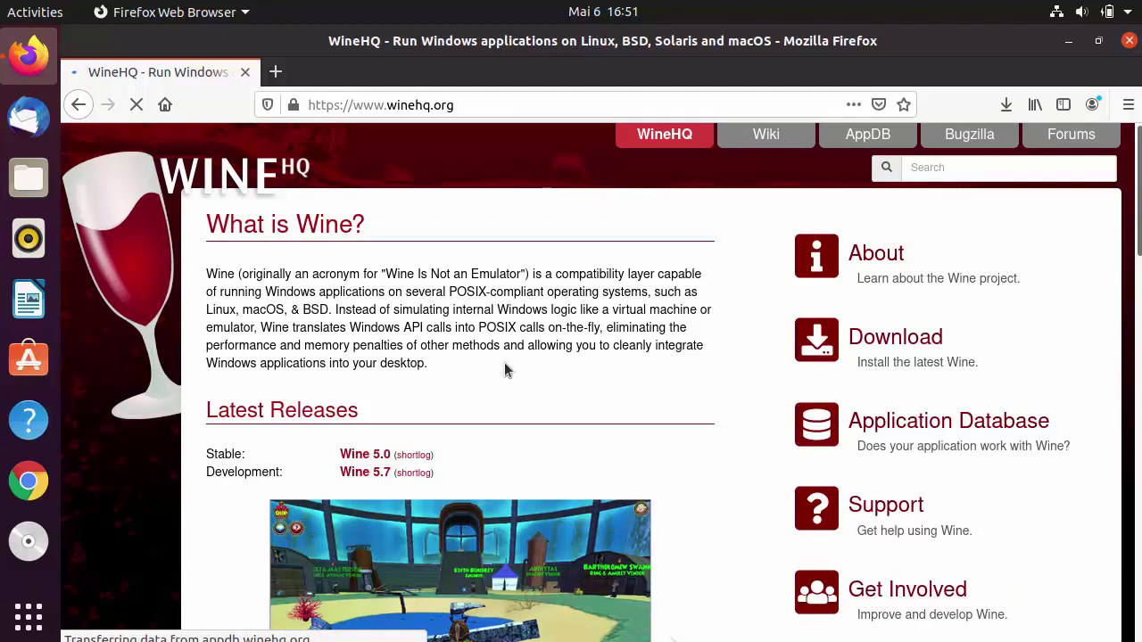
scroll(429, 339, "down", 3)
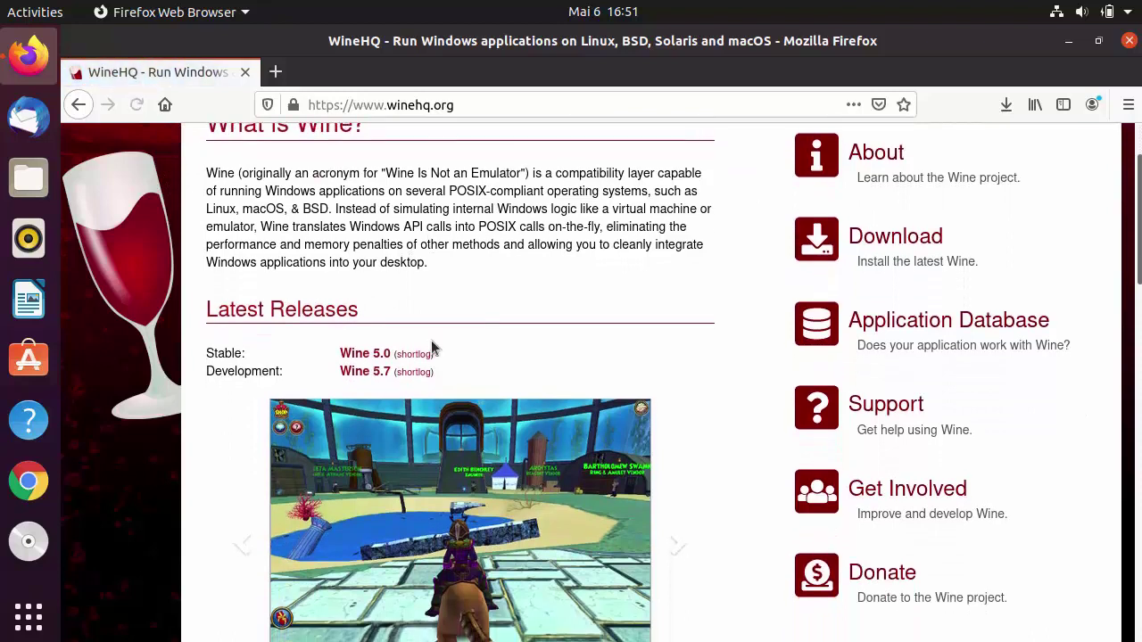
scroll(434, 349, "up", 3)
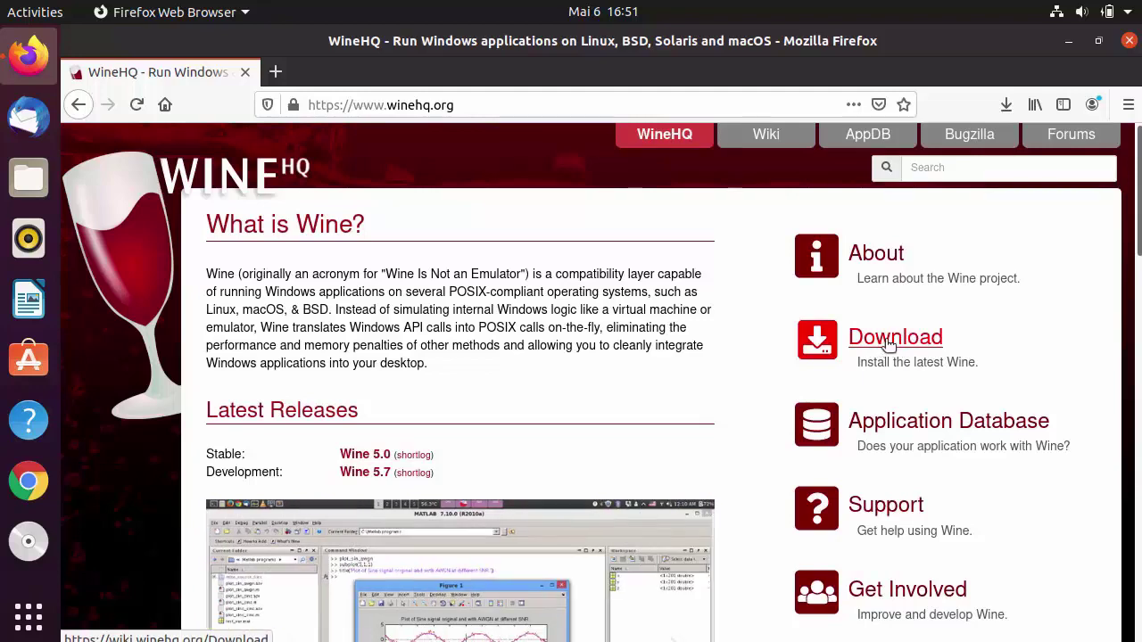
left_click(890, 343)
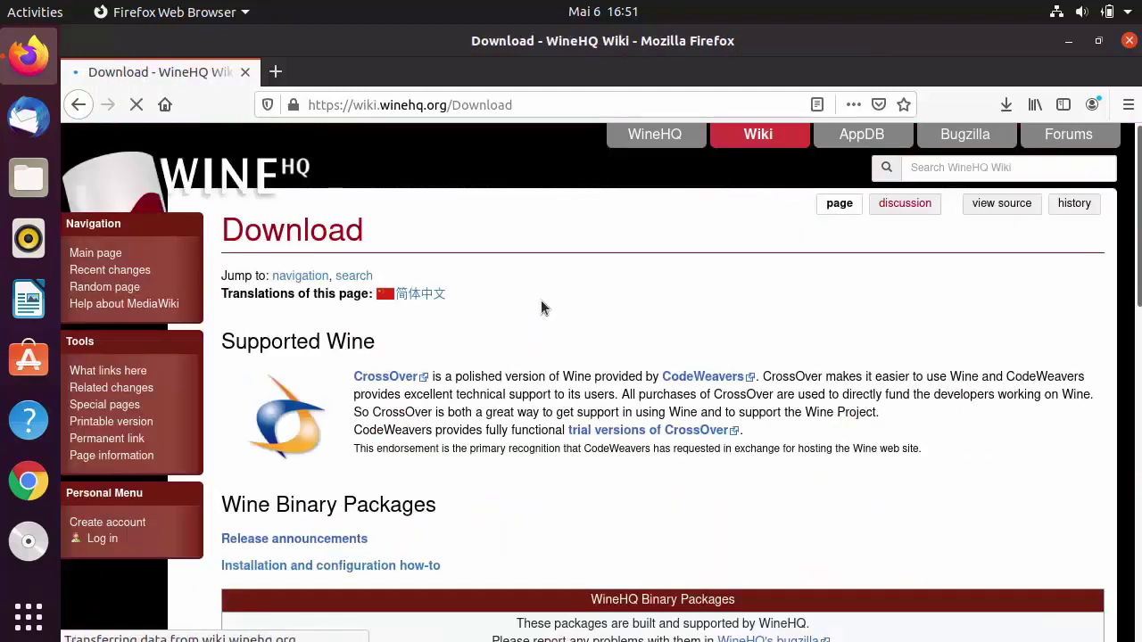
- Scroll the Download page down to the WineHQ Binary Packages table
scroll(542, 303, "down", 1)
scroll(541, 304, "down", 5)
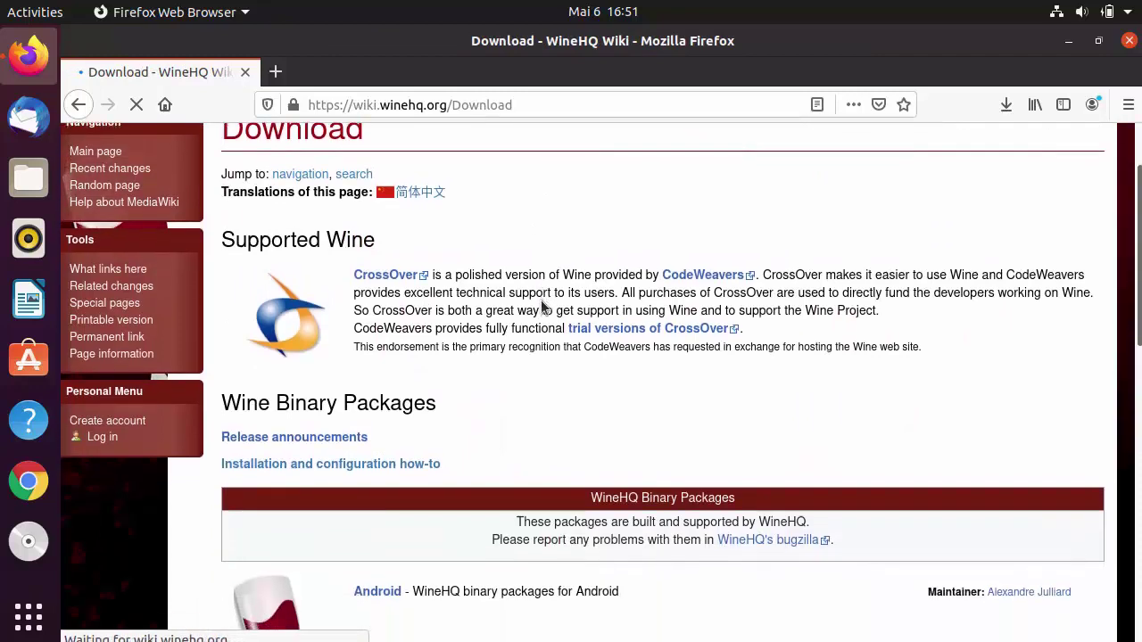
scroll(541, 304, "down", 1)
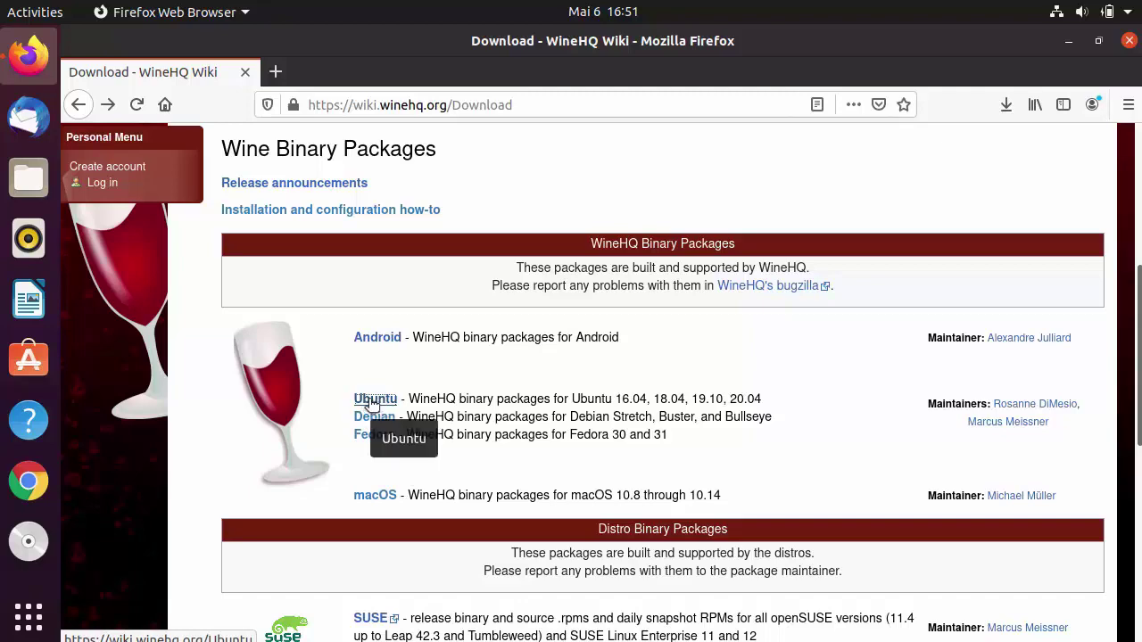
- Open the Ubuntu instructions page and scroll to its repository commands
left_click(373, 402)
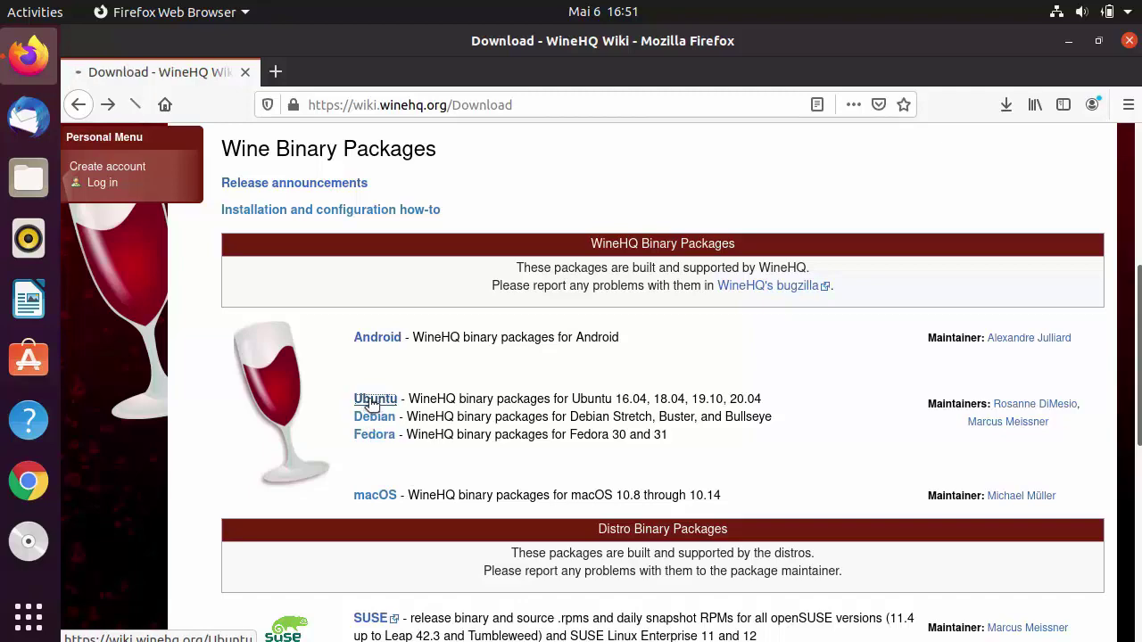
scroll(511, 357, "down", 2)
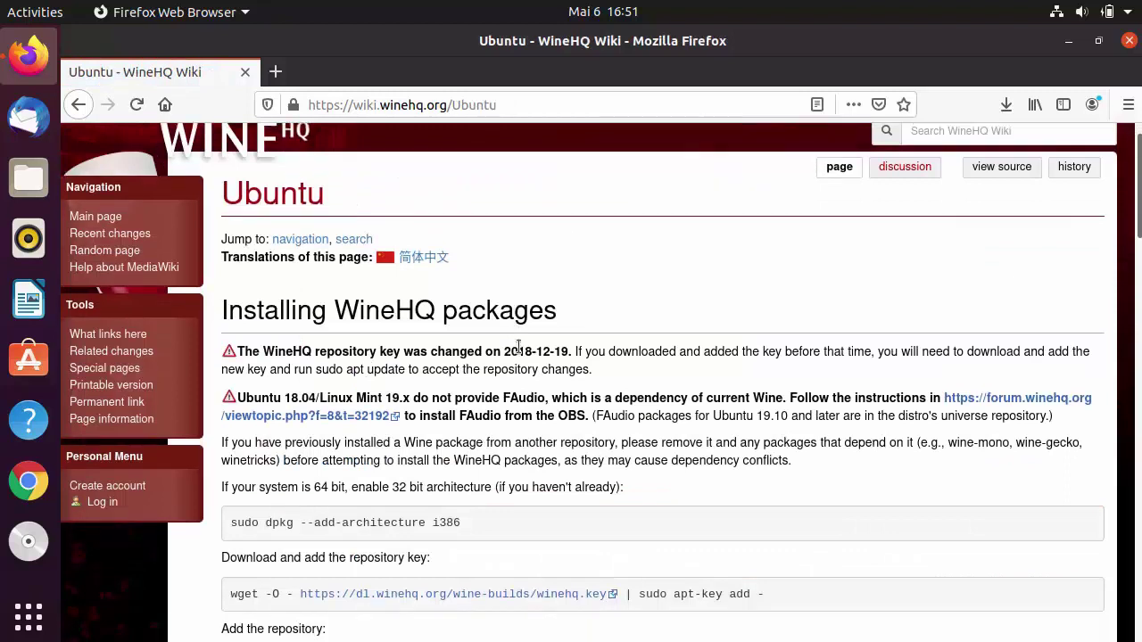
scroll(478, 377, "down", 1)
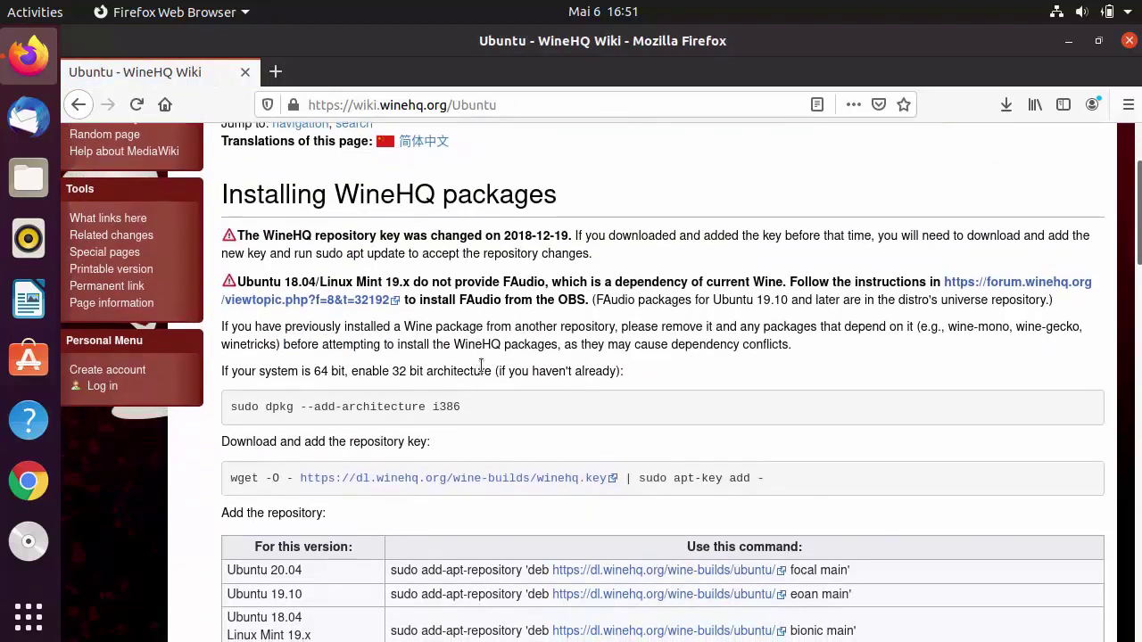
scroll(473, 369, "down", 1)
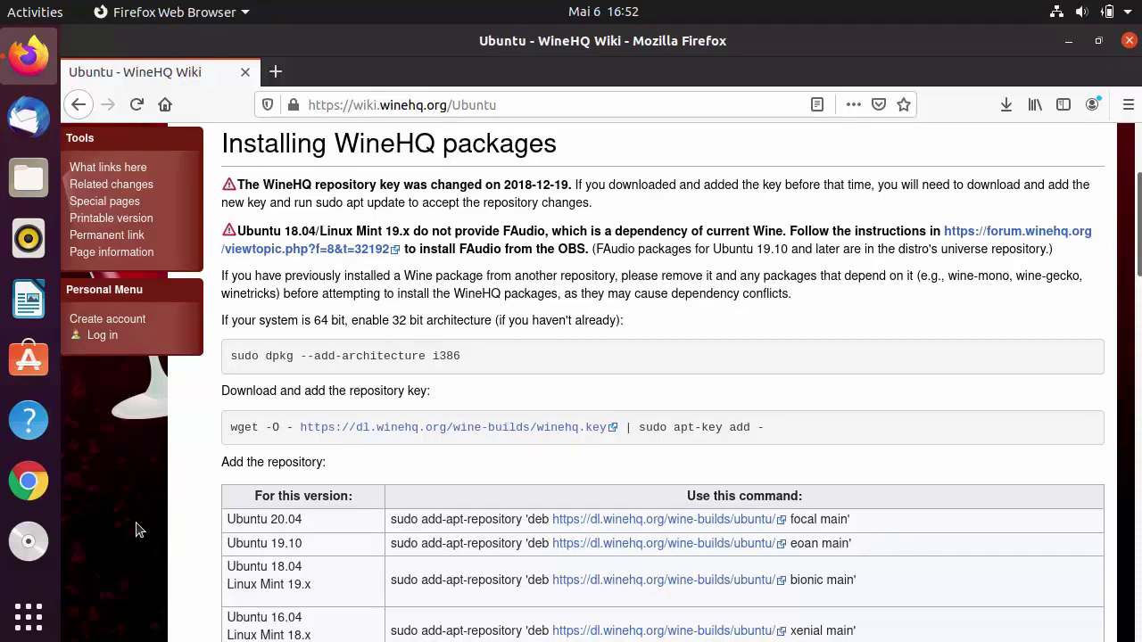
- Launch Terminal from the applications overview and open a new tab with the 'my' profile
key("ctrl+alt+t")
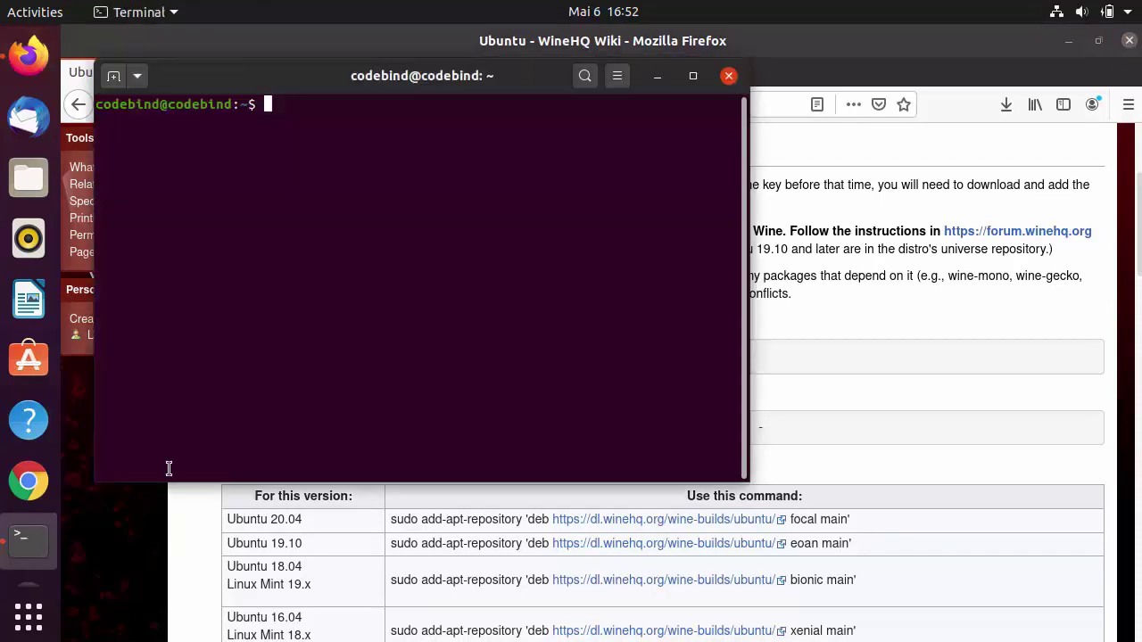
left_click(731, 77)
left_click(36, 625)
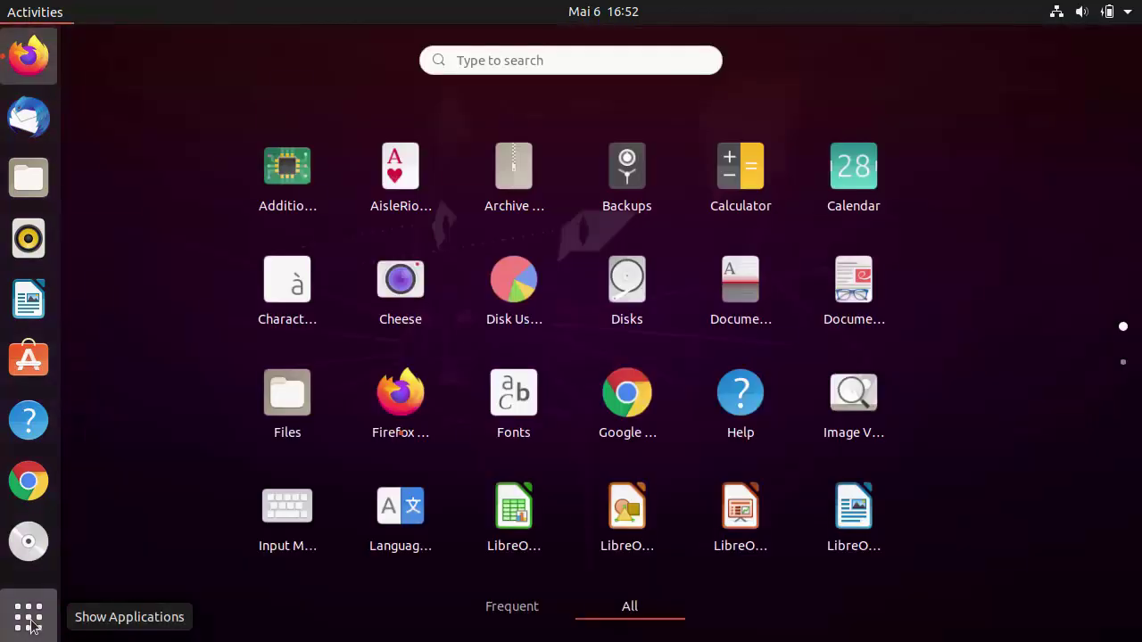
left_click(579, 55)
type("te")
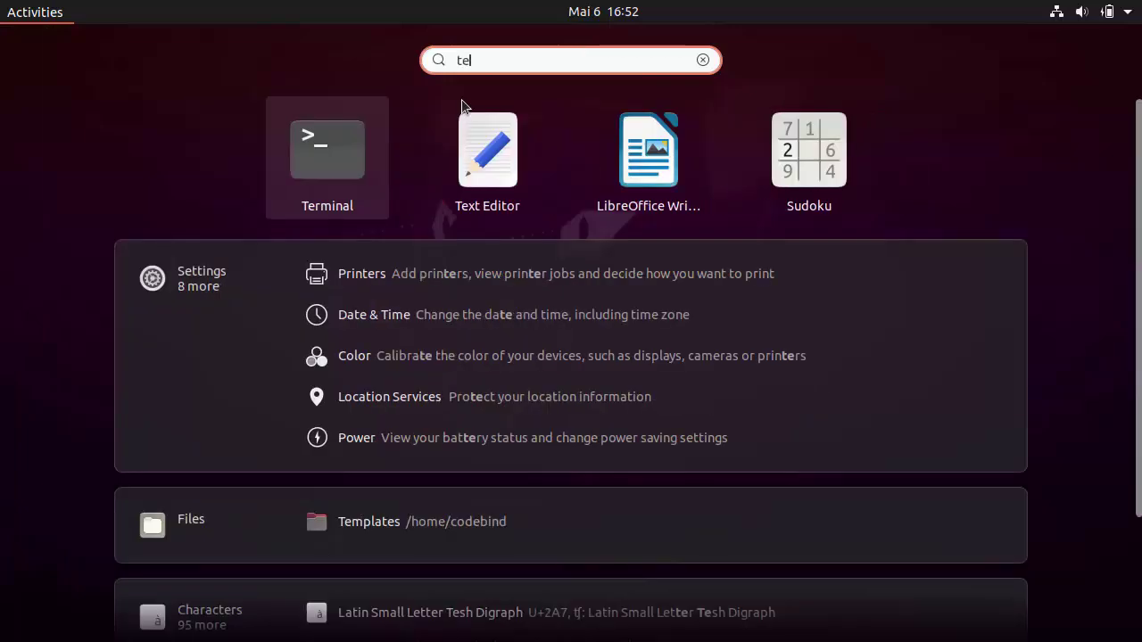
left_click(331, 140)
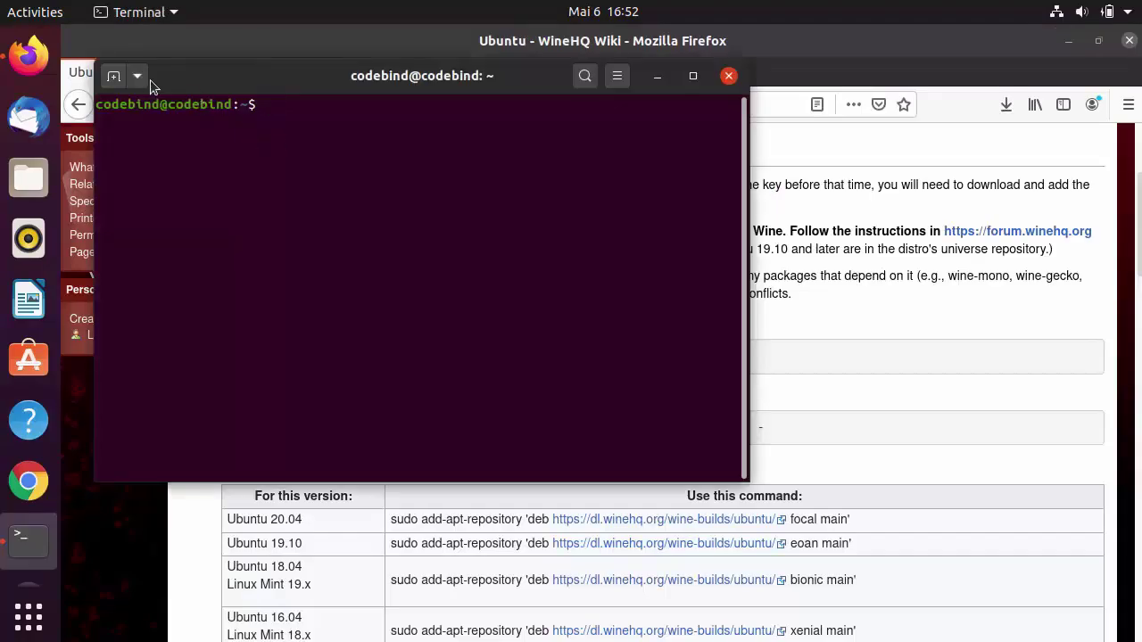
left_click(140, 77)
left_click(147, 139)
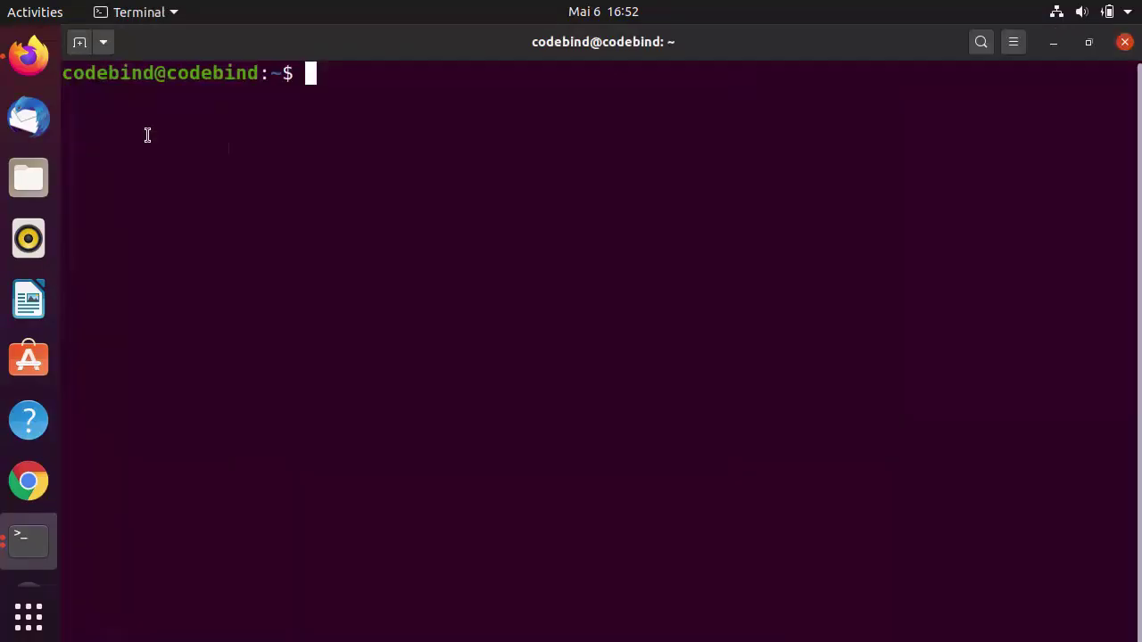
- Copy 'sudo dpkg --add-architecture i386' from the wiki and run it in Terminal with sudo
left_click(29, 55)
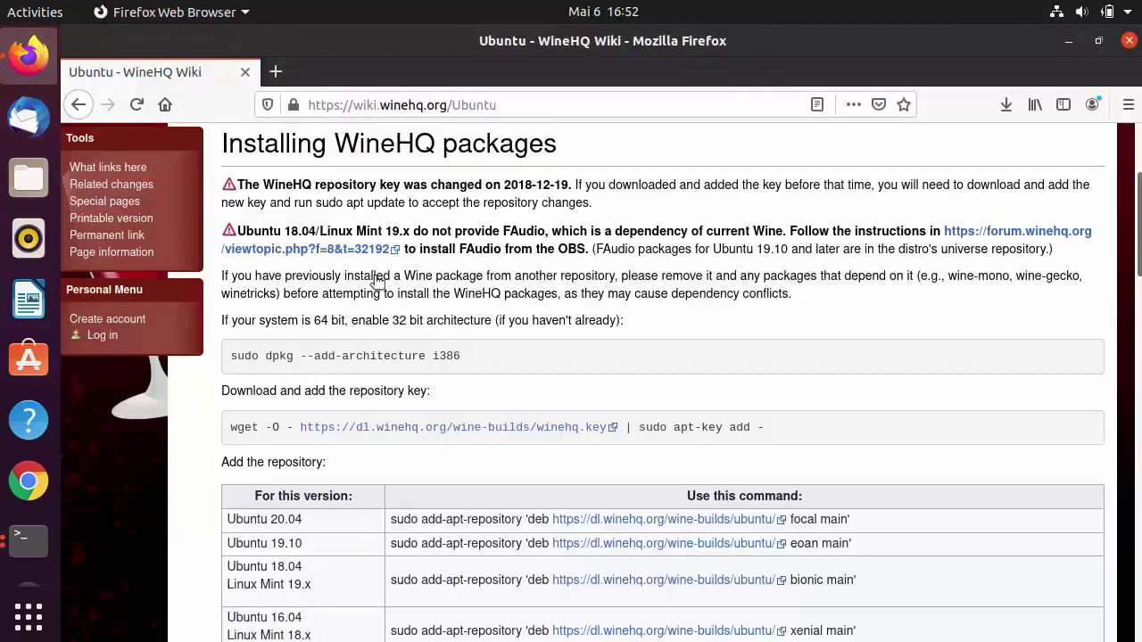
triple_click(255, 349)
key("ctrl+c")
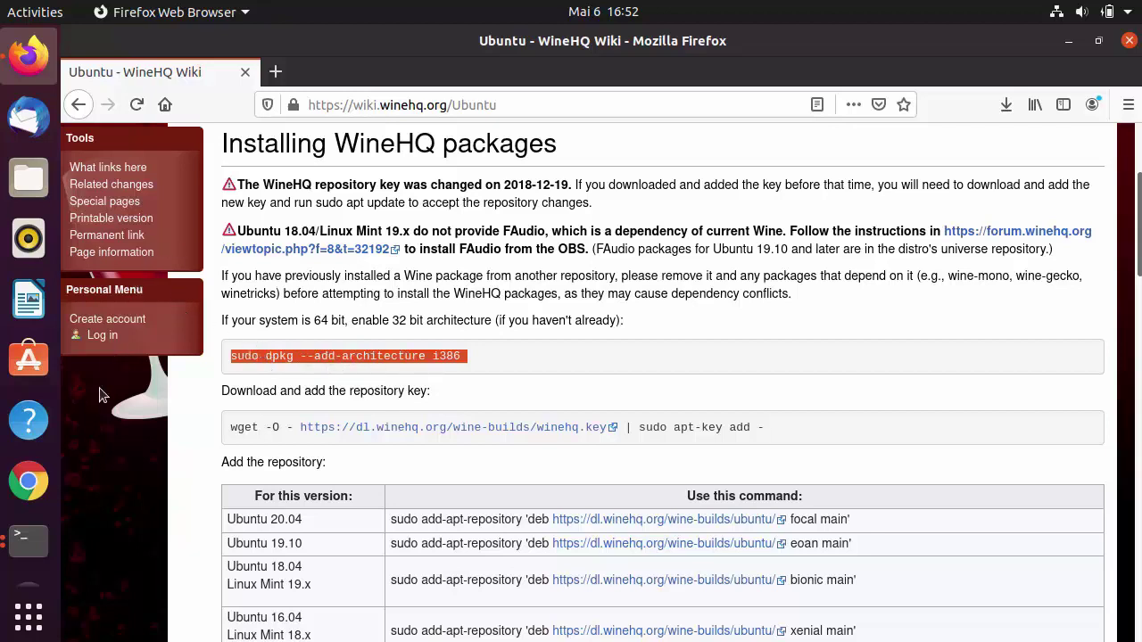
key("alt+Tab")
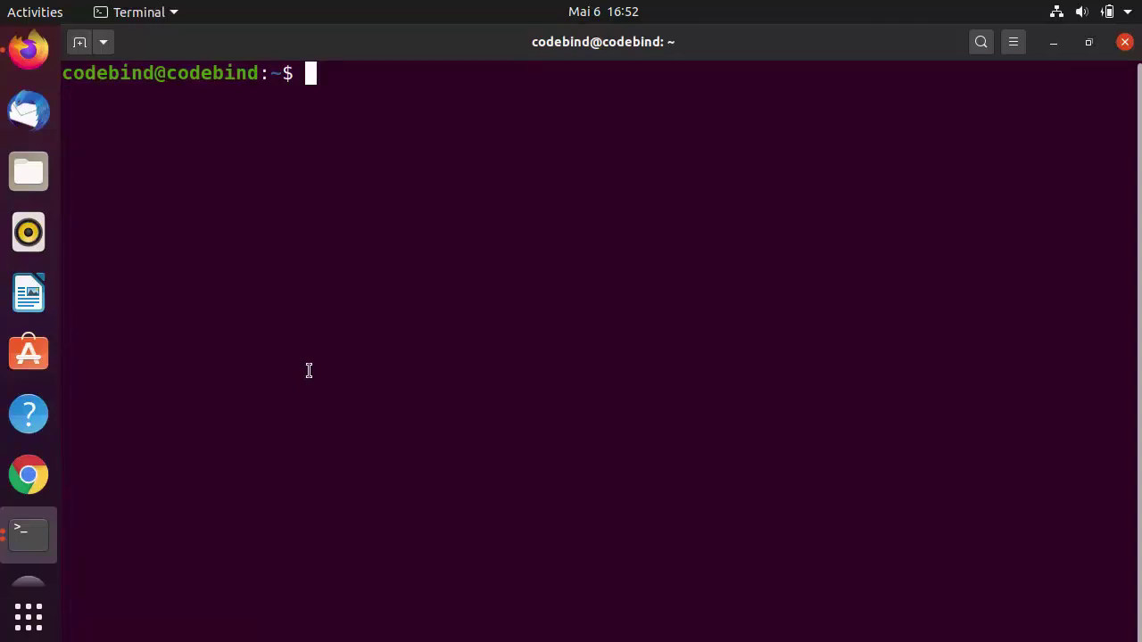
key("ctrl+shift+v")
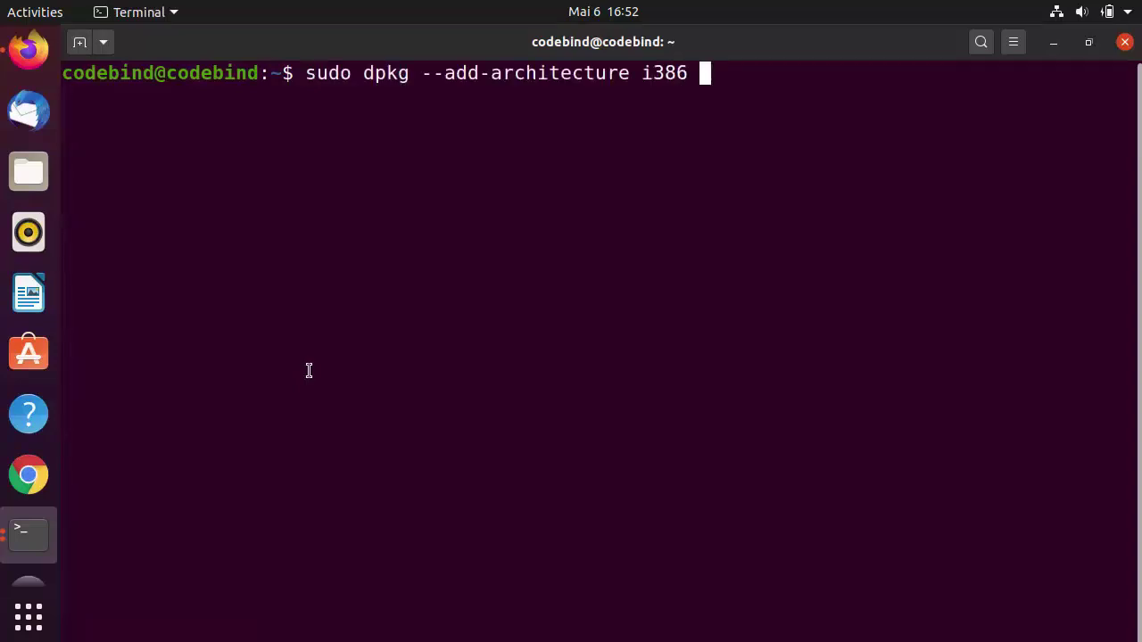
key("Return")
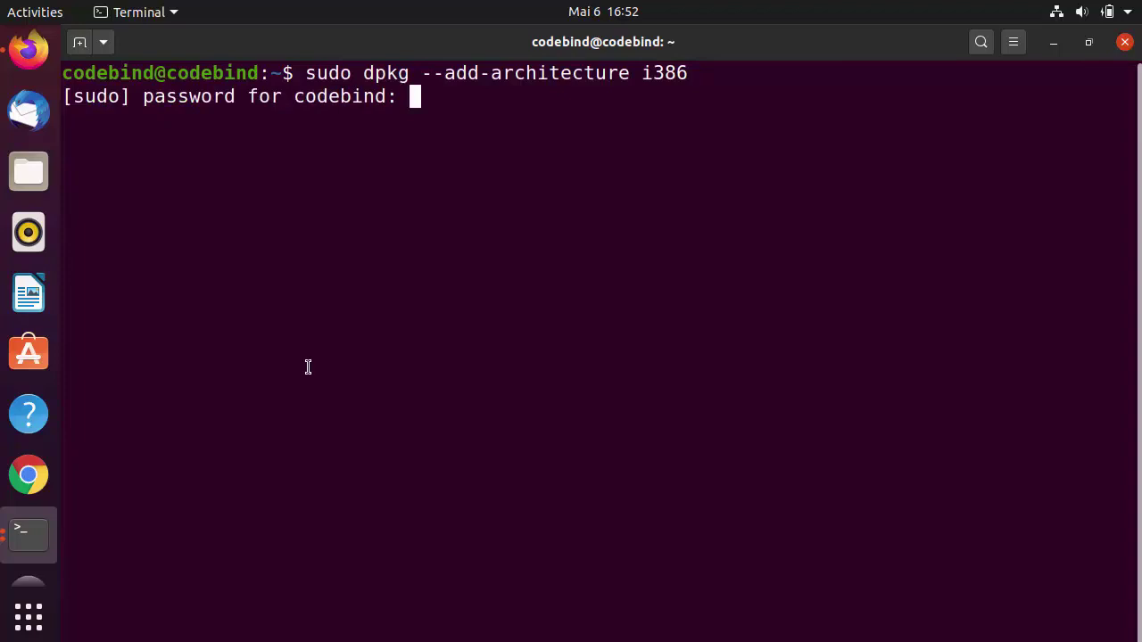
key("Return")
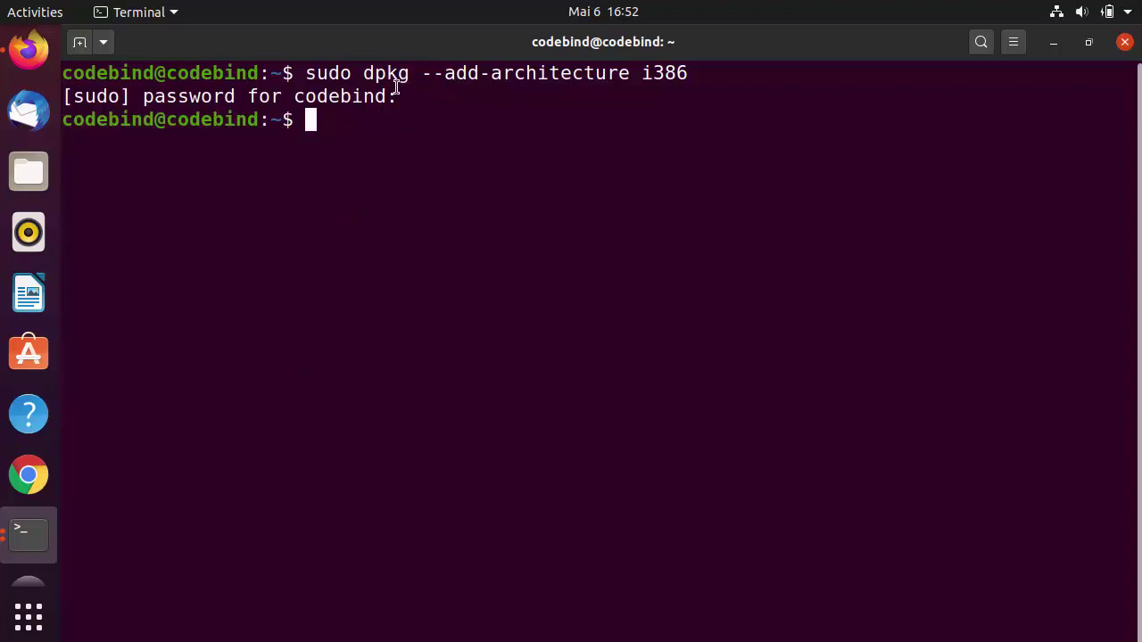
- Import the WineHQ signing key by running the wget winehq.key | sudo apt-key add - command
left_click(29, 51)
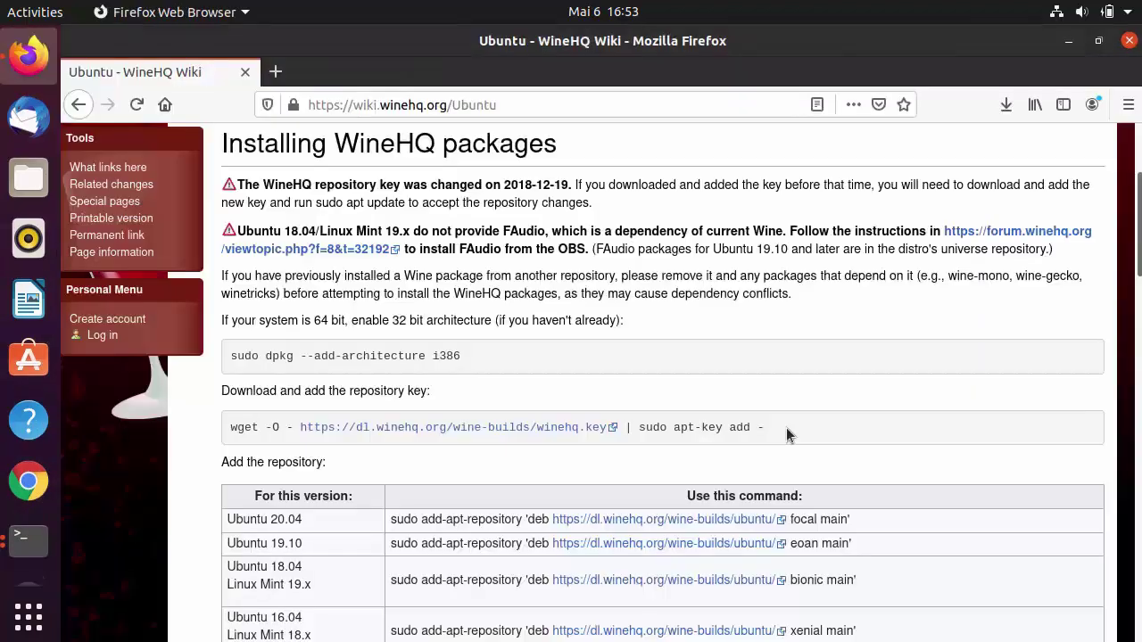
left_click_drag(787, 435, 228, 435)
key("ctrl+c")
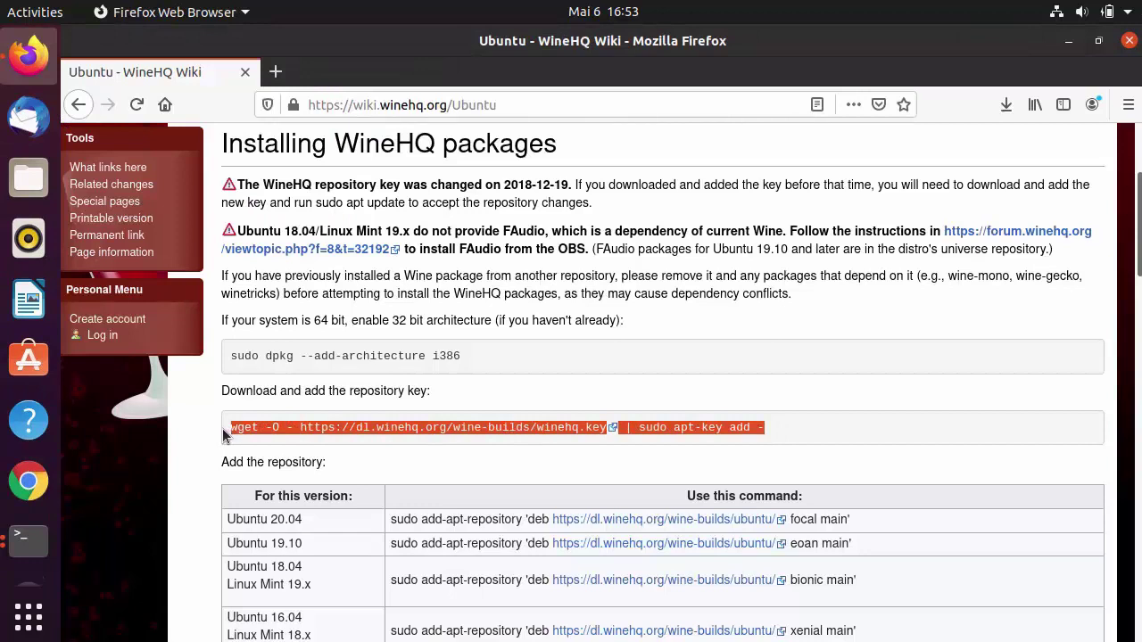
left_click(40, 540)
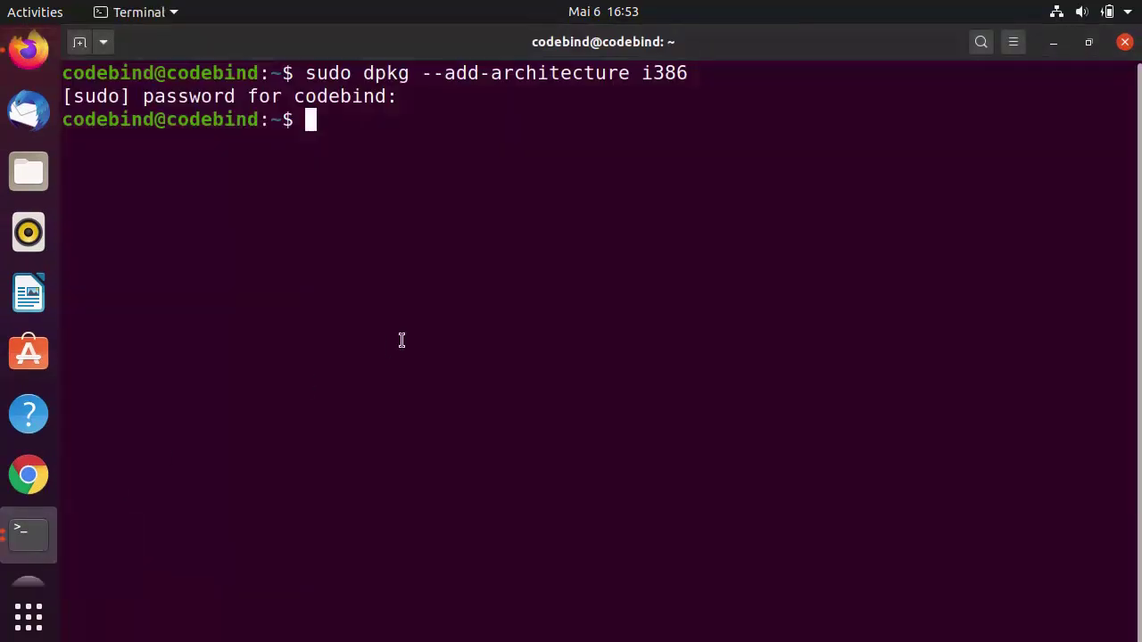
key("ctrl+shift+v")
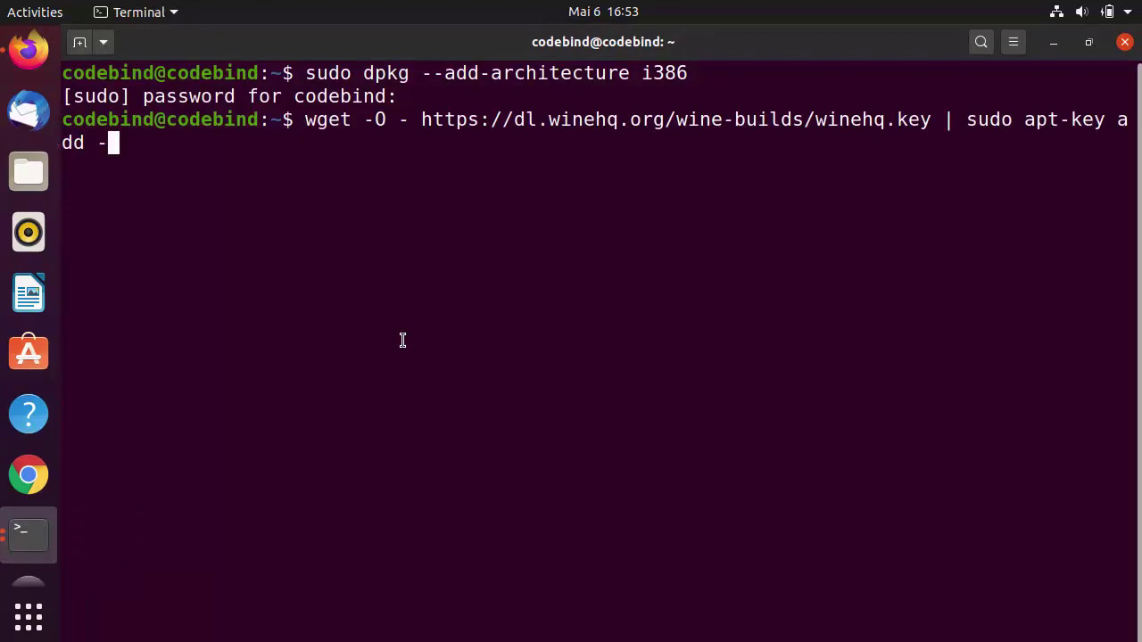
key("Return")
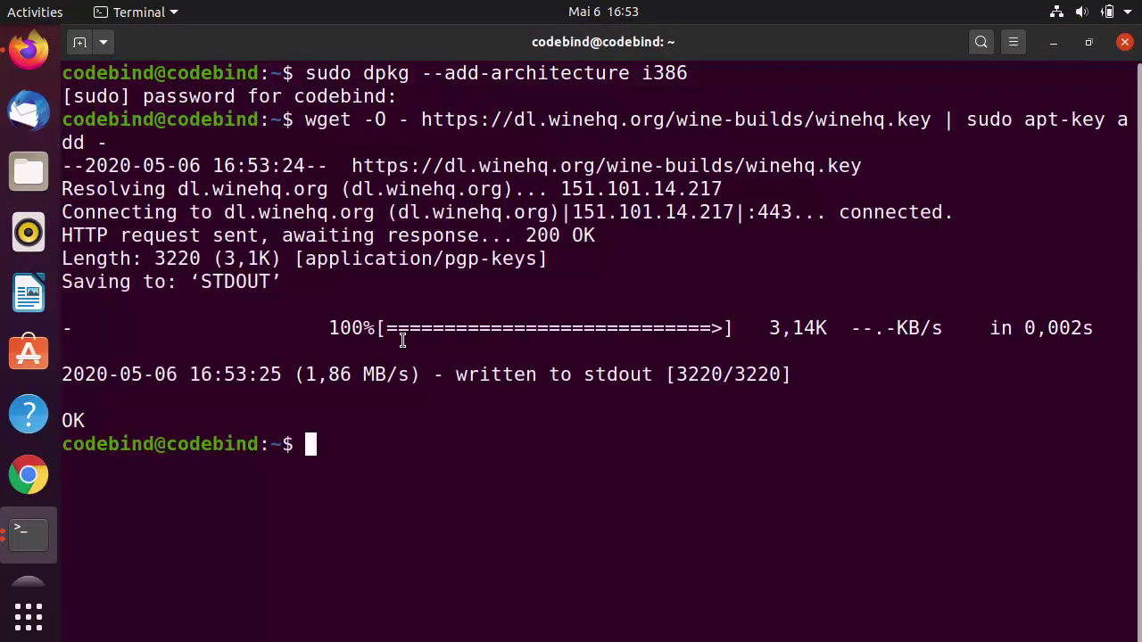
left_click(49, 77)
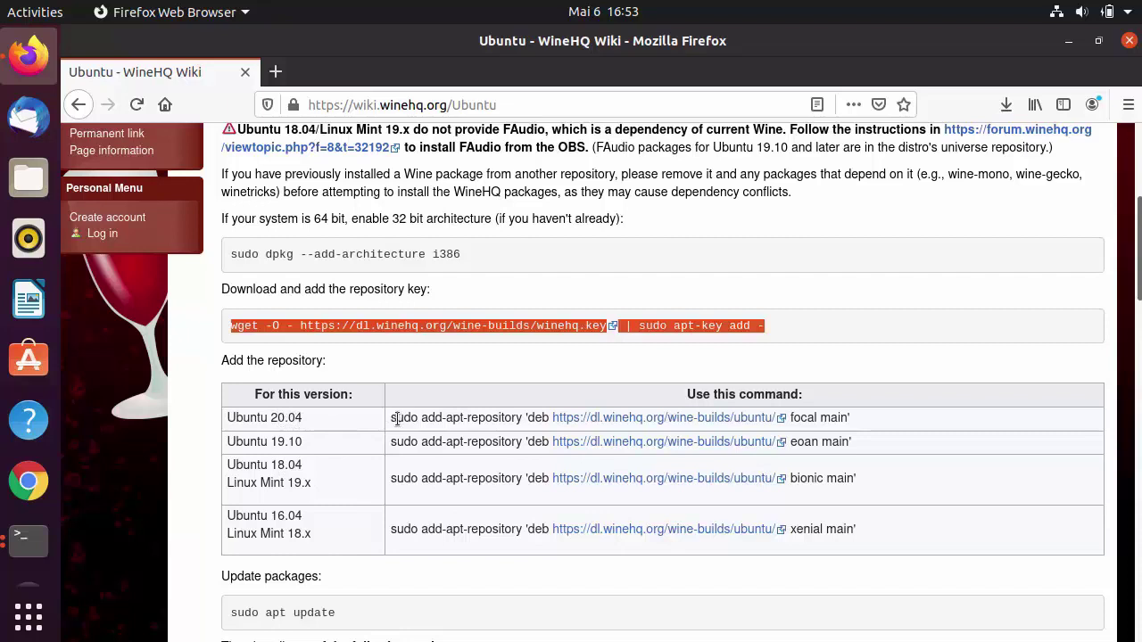
- Run the wiki's Ubuntu 20.04 add-apt-repository line to add the WineHQ focal main repository
left_click_drag(392, 419, 849, 418)
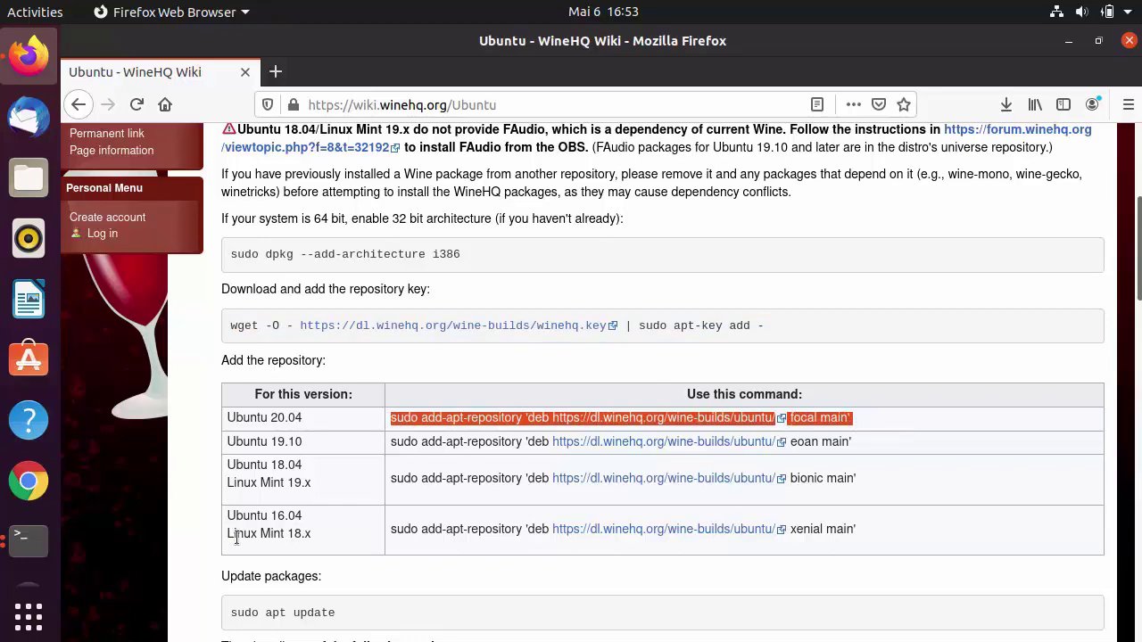
left_click(29, 535)
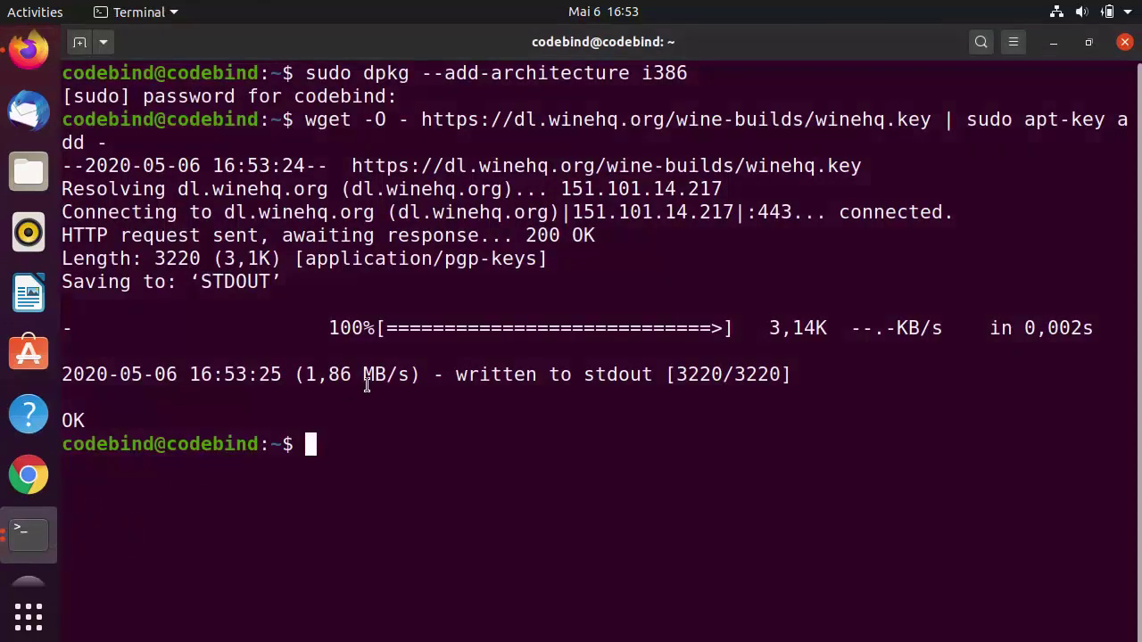
type("sudo add-apt-repository 'deb https://dl.winehq.org/wine-builds/ubuntu/ focal main'")
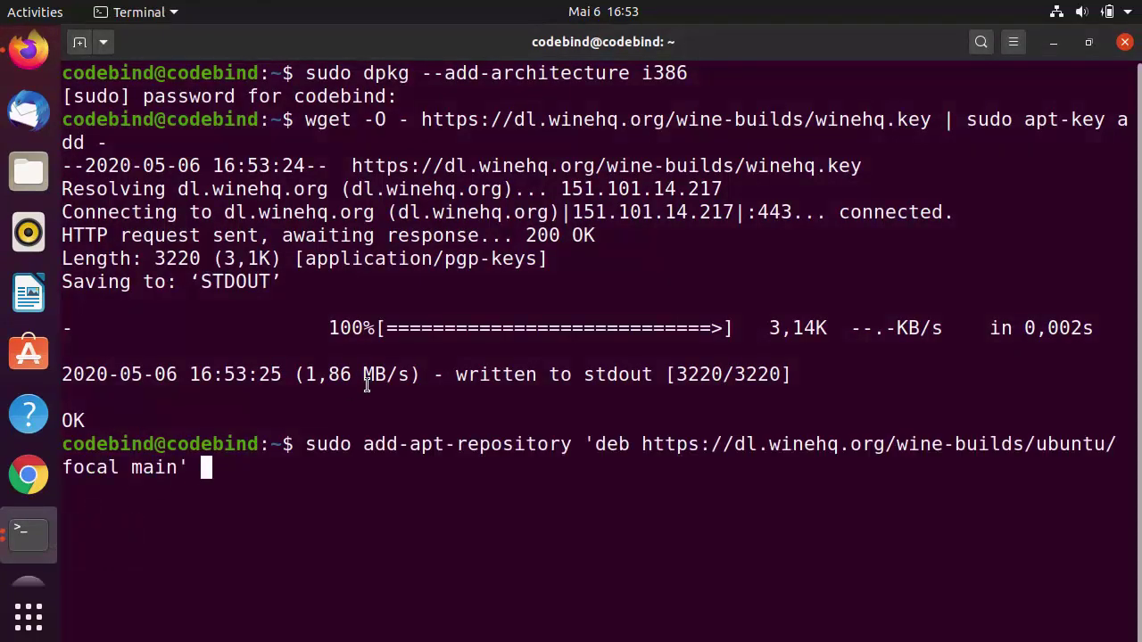
key("Return")
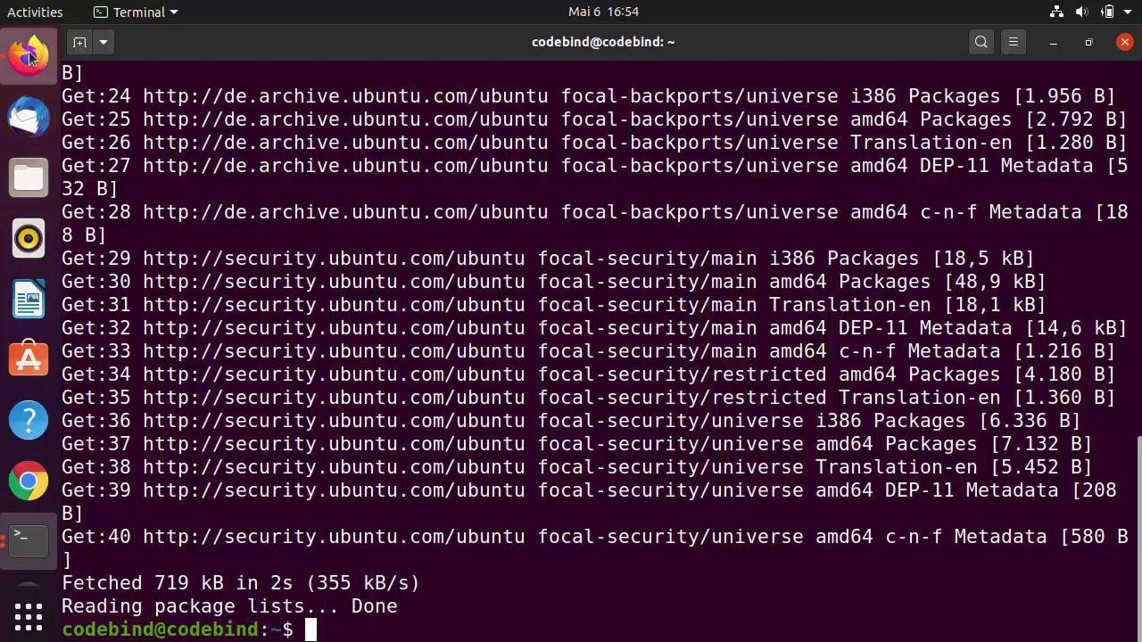
left_click(30, 56)
scroll(365, 542, "down", 1)
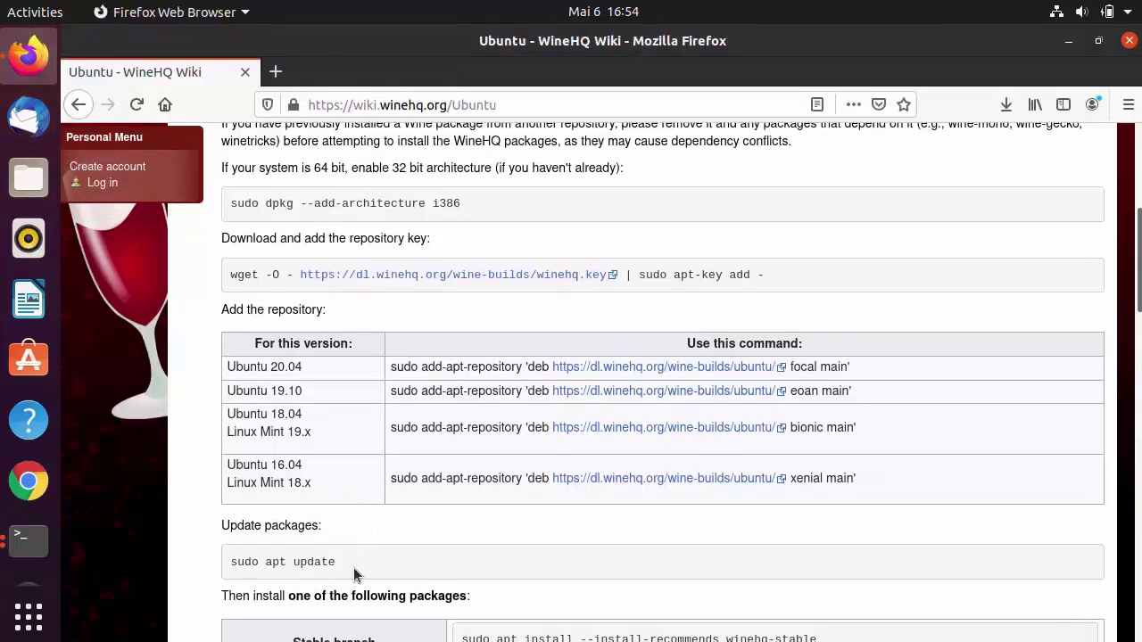
- Run 'sudo apt update' in Terminal, copied from the wiki
left_click_drag(353, 567, 231, 560)
key("ctrl+c")
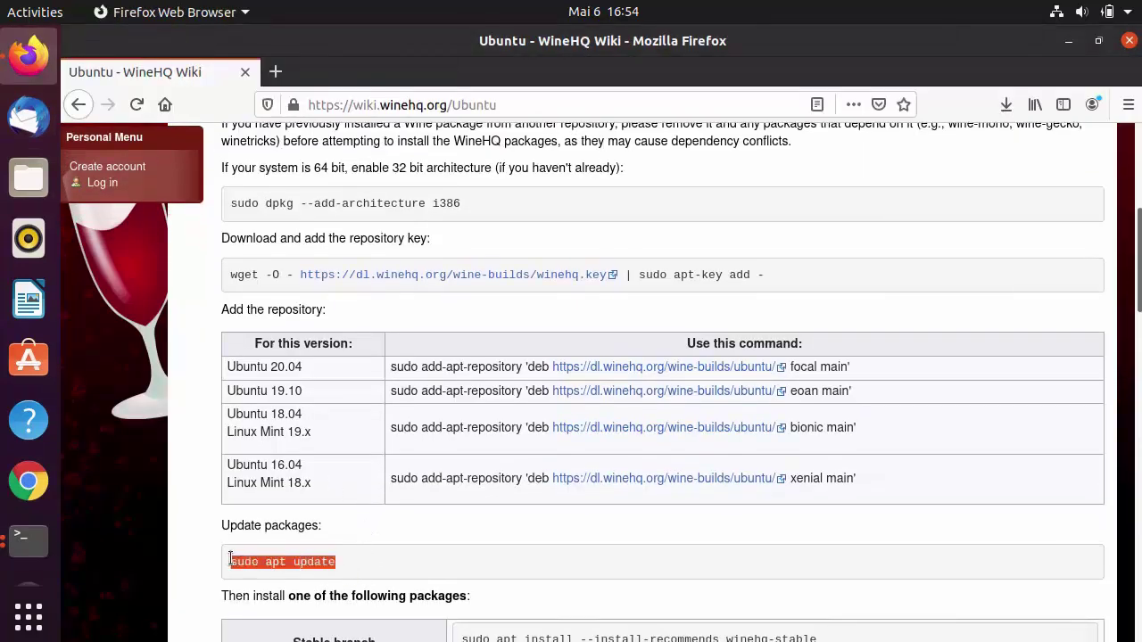
left_click(46, 541)
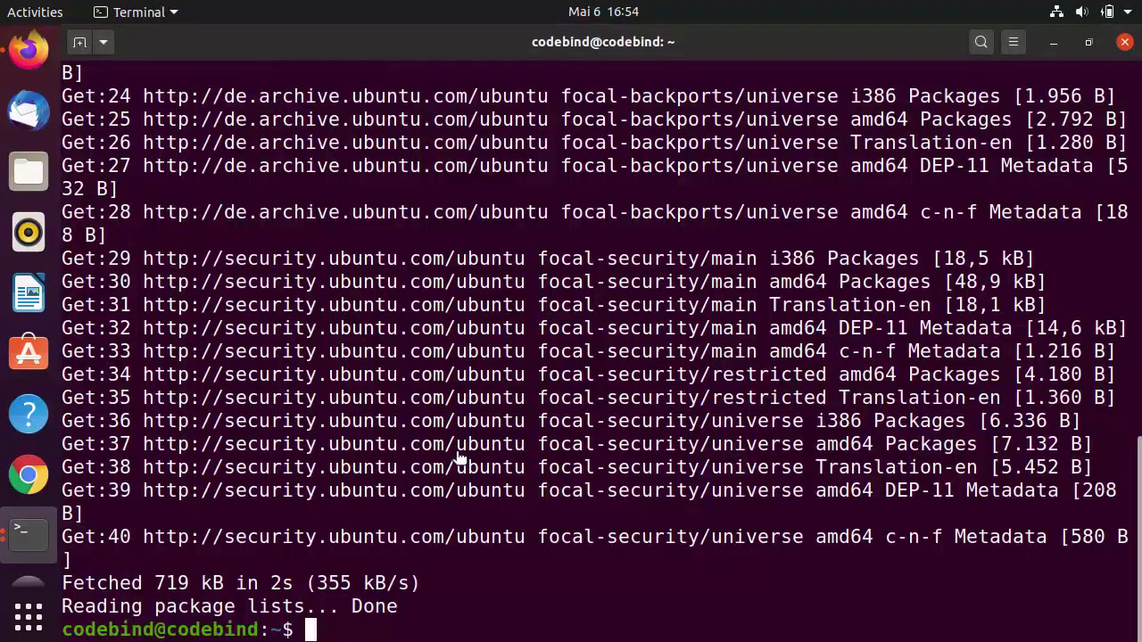
key("ctrl+shift+v")
key("Return")
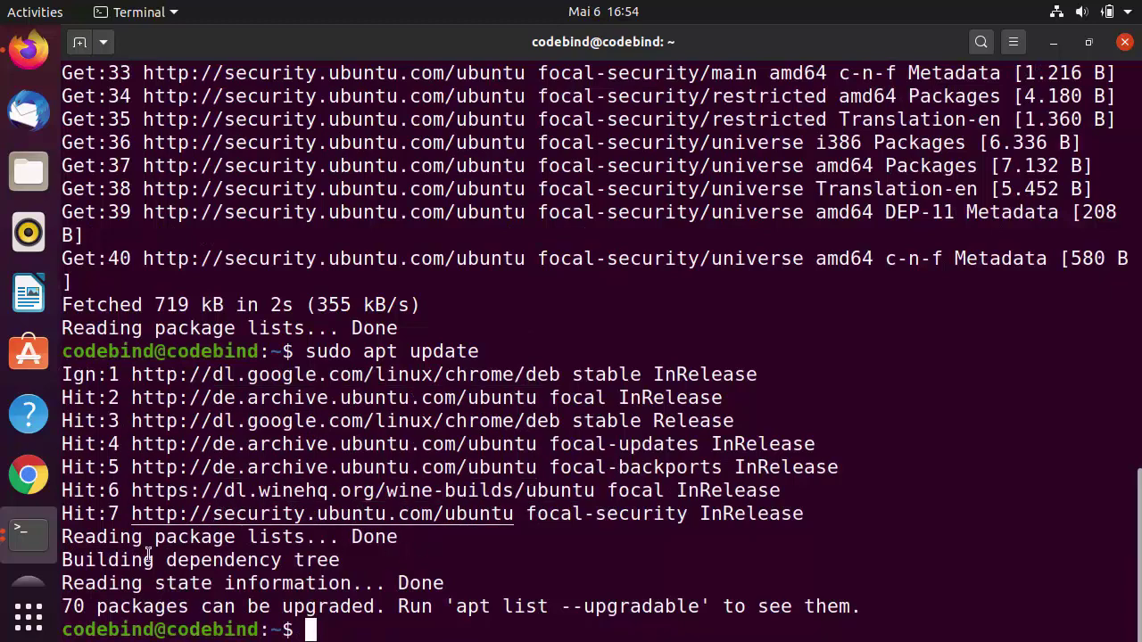
- Select the stable-branch command 'sudo apt install --install-recommends winehq-stable' on the wiki
left_click(29, 51)
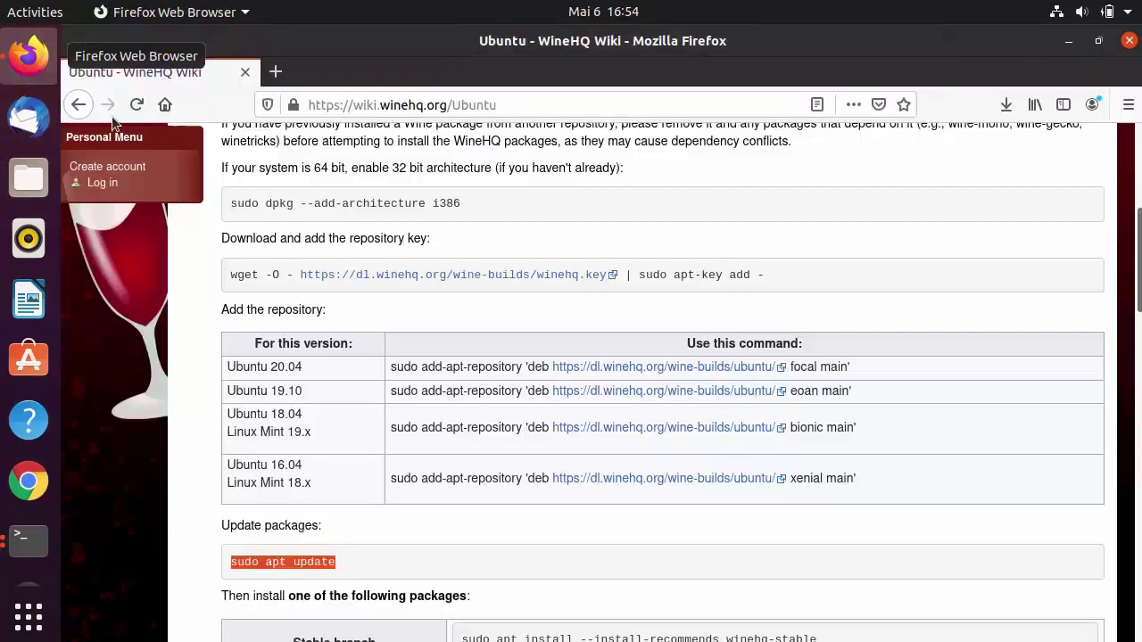
scroll(493, 365, "down", 5)
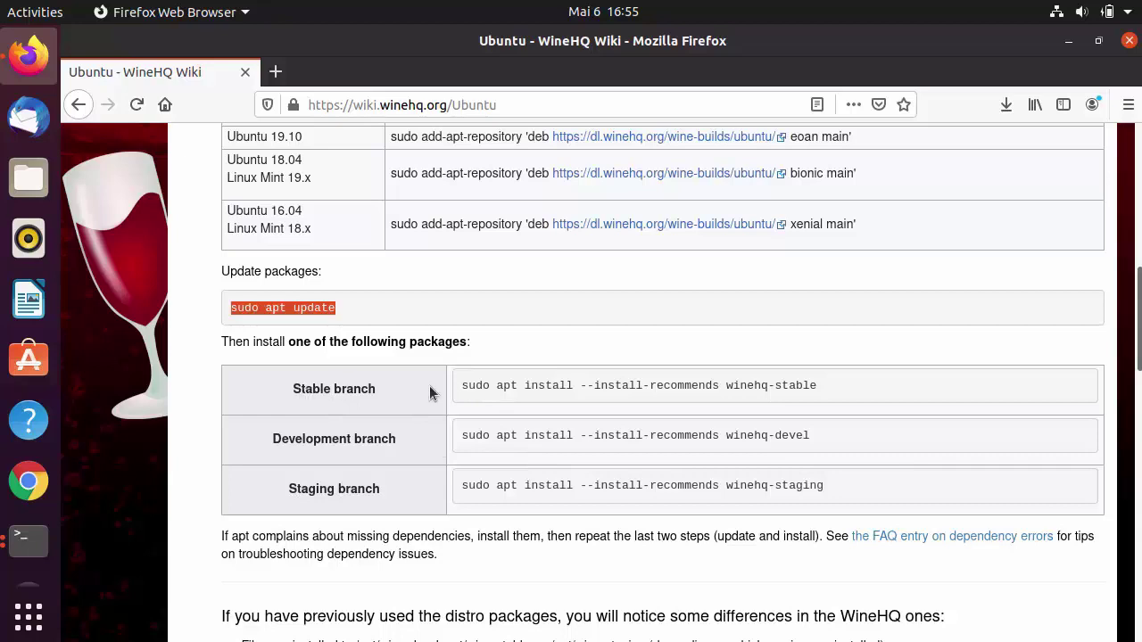
left_click_drag(465, 389, 640, 392)
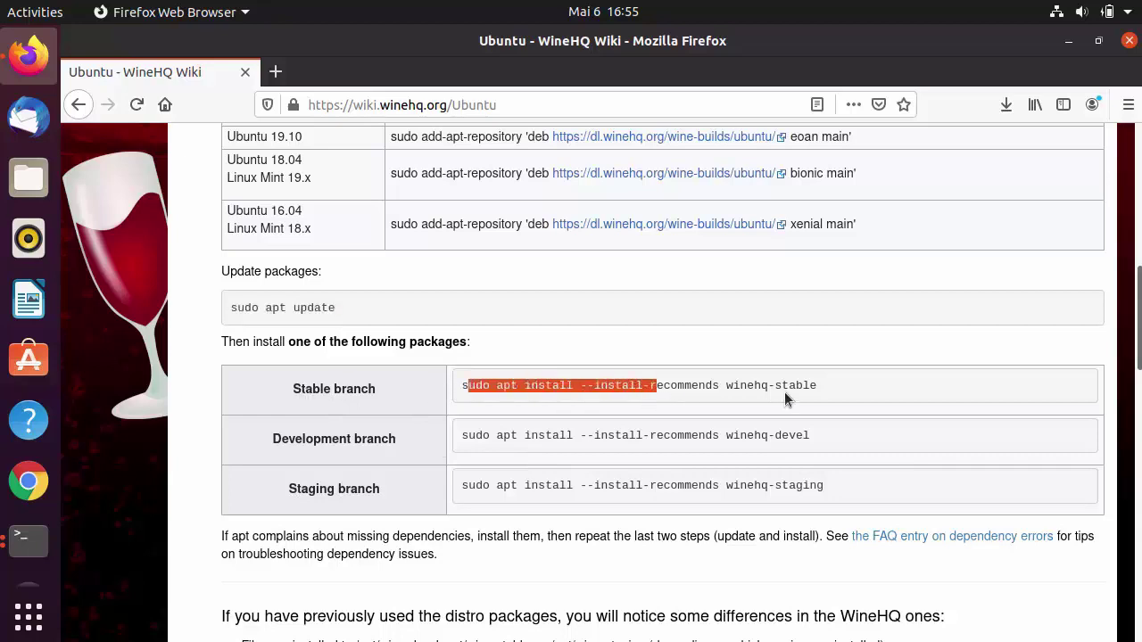
left_click_drag(817, 383, 460, 382)
key("ctrl+c")
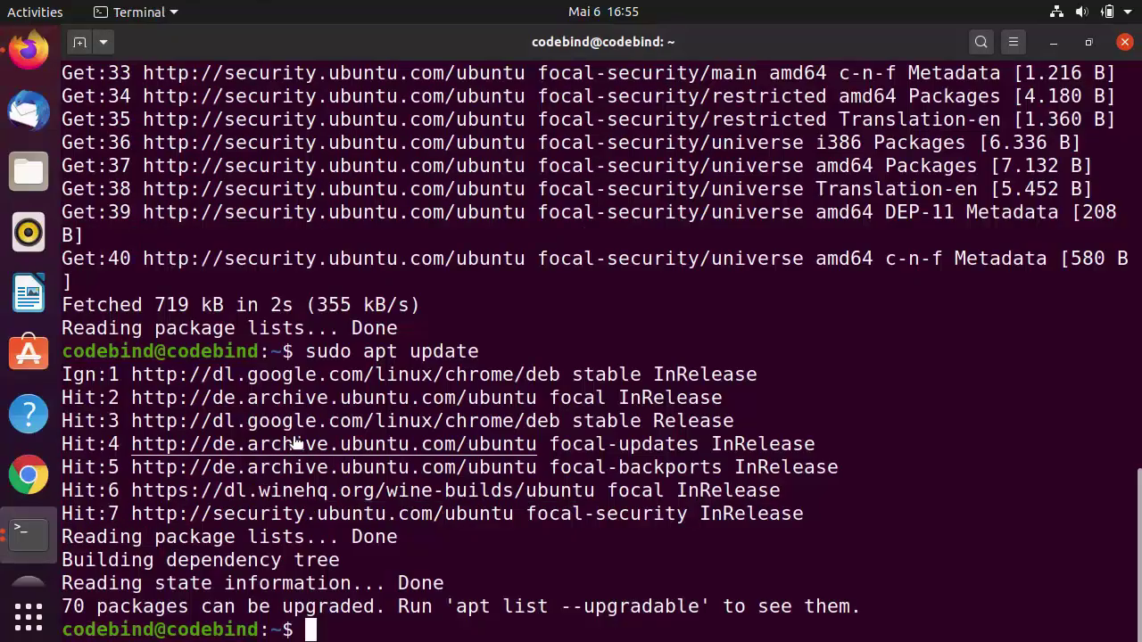
- Clear the screen and install winehq-stable with --install-recommends, confirming the package list with y
type("clear")
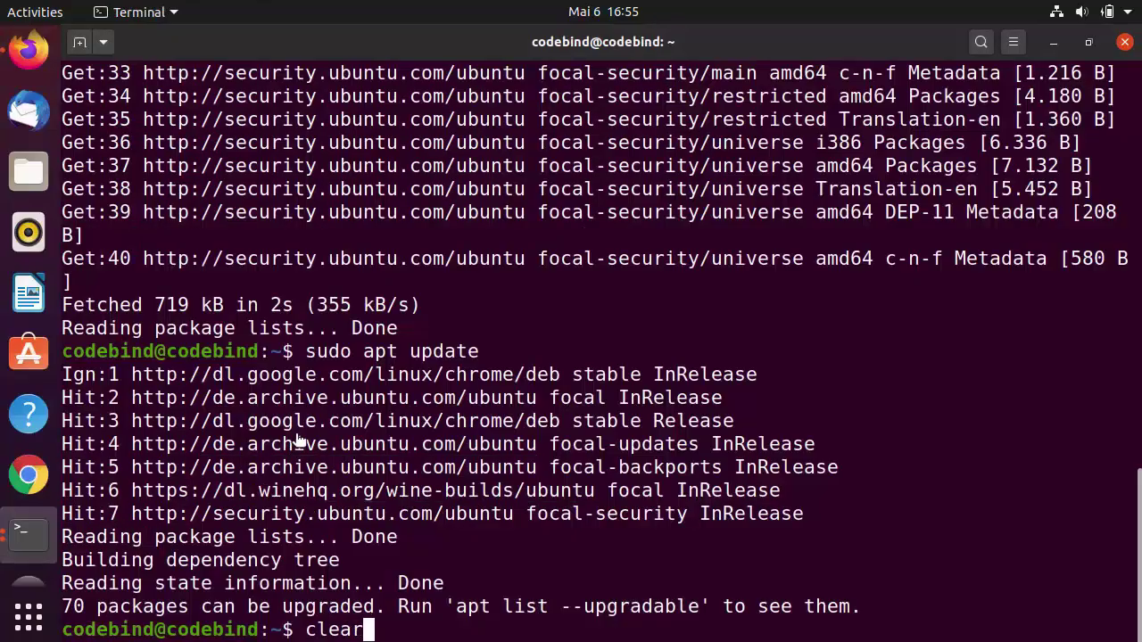
key("Return")
key("ctrl+shift+v")
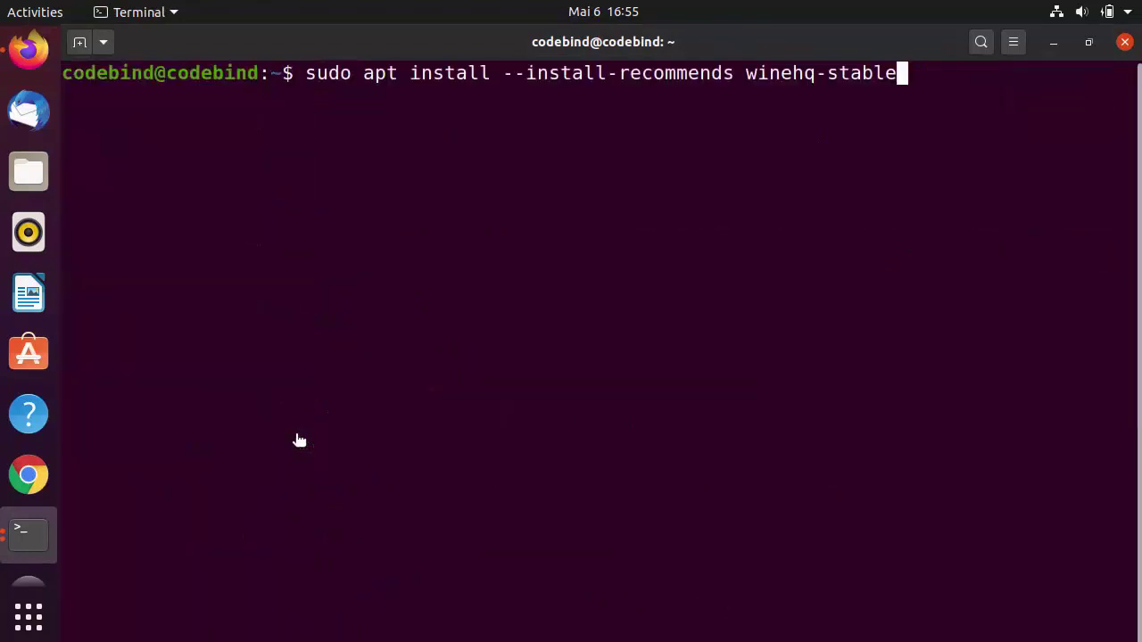
key("Return")
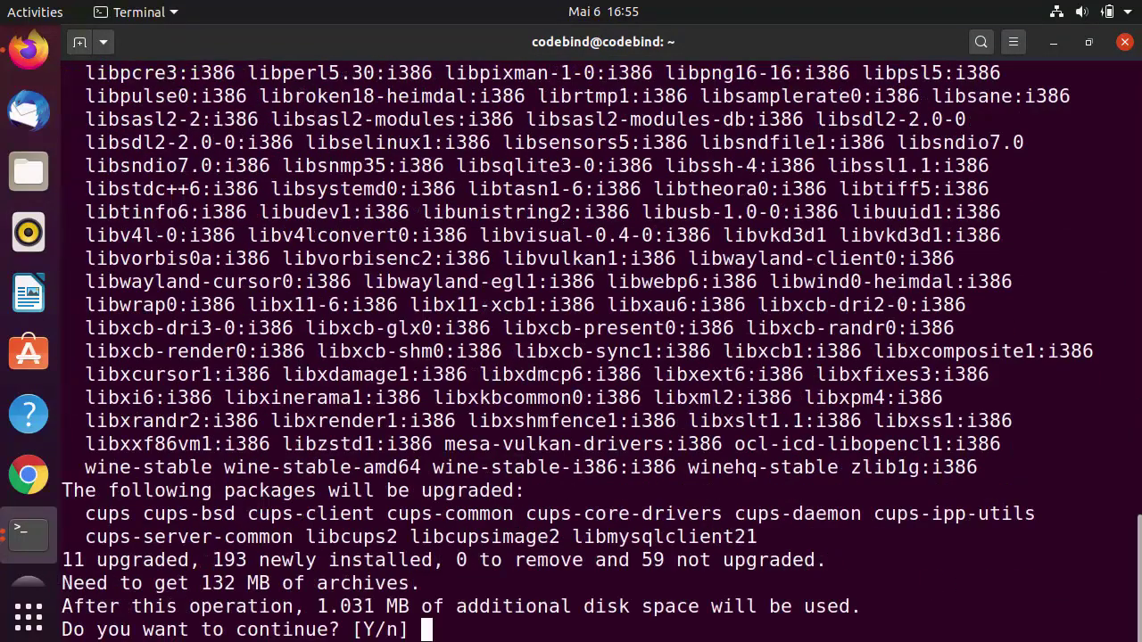
type("y")
key("Return")
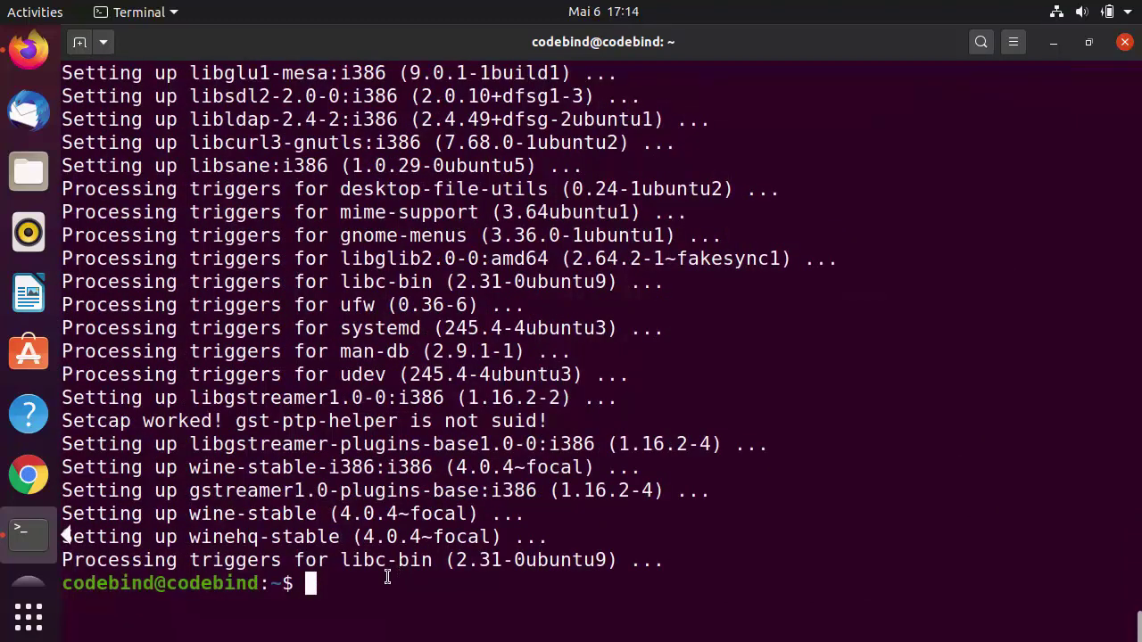
- Clear the screen, confirm wine --version reports wine-4.0.4, and run wine alone for its usage
type("clear")
key("Return")
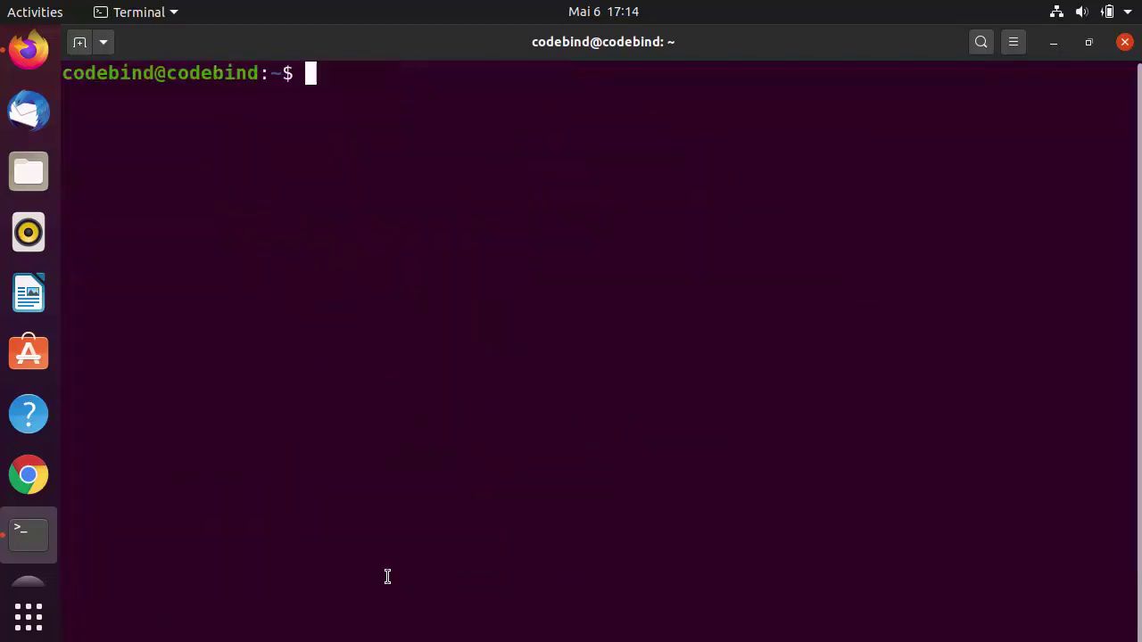
type("wine -")
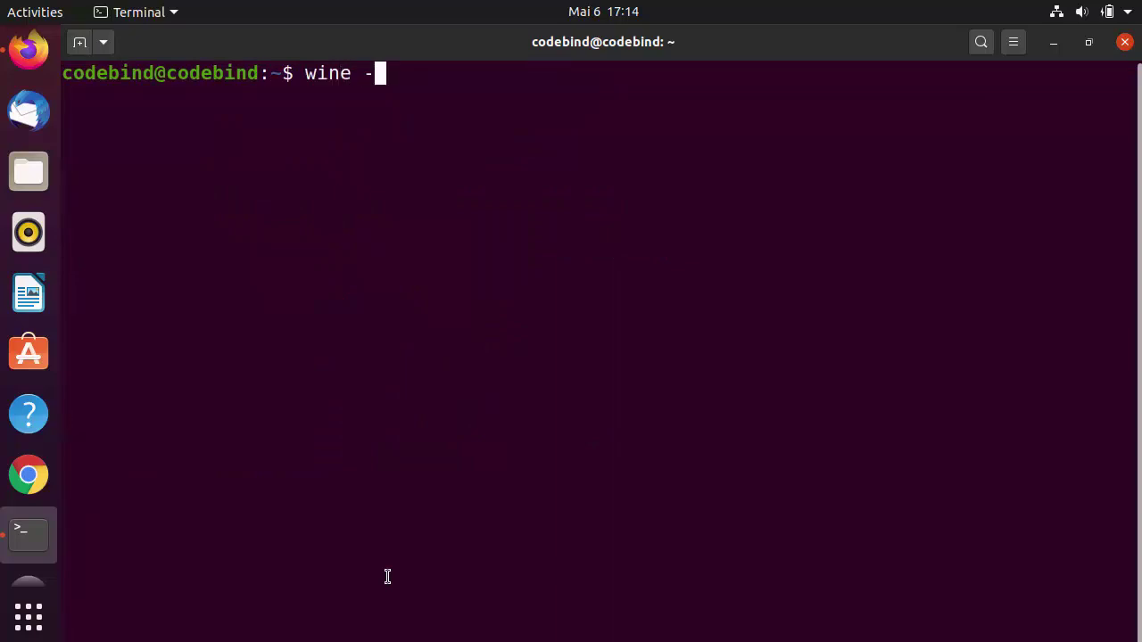
type("-version")
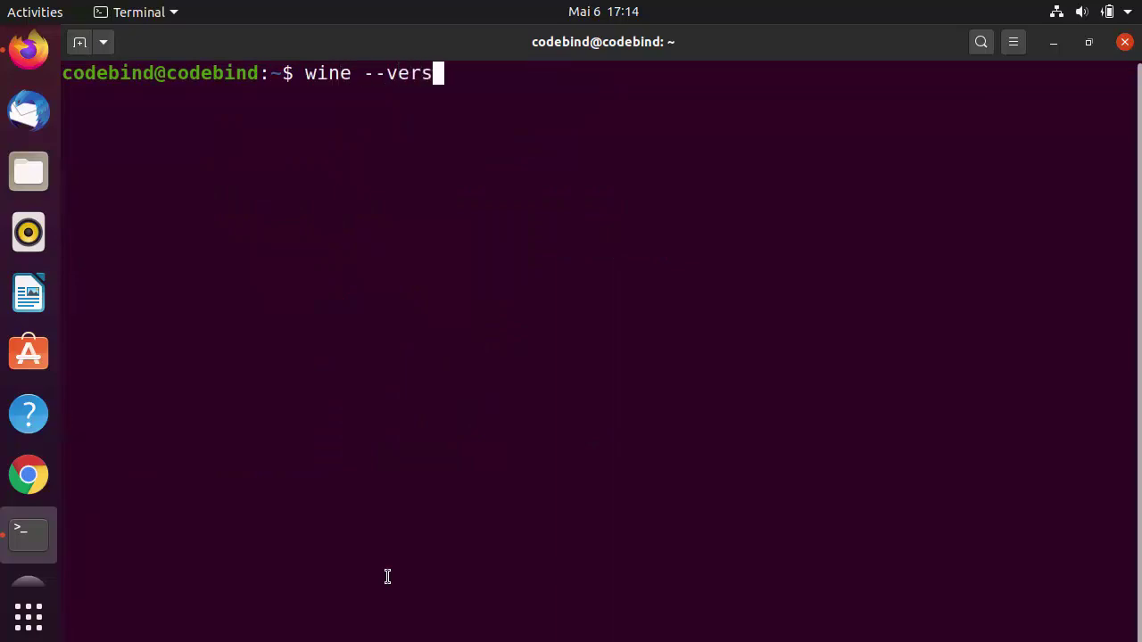
key("Return")
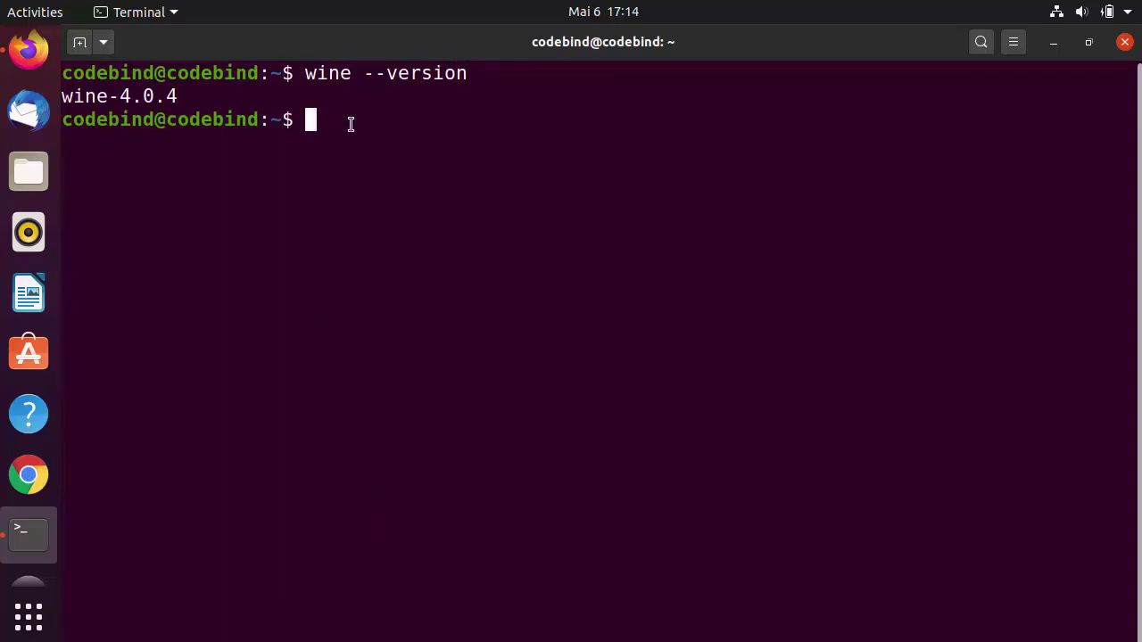
type("wine")
key("Return")
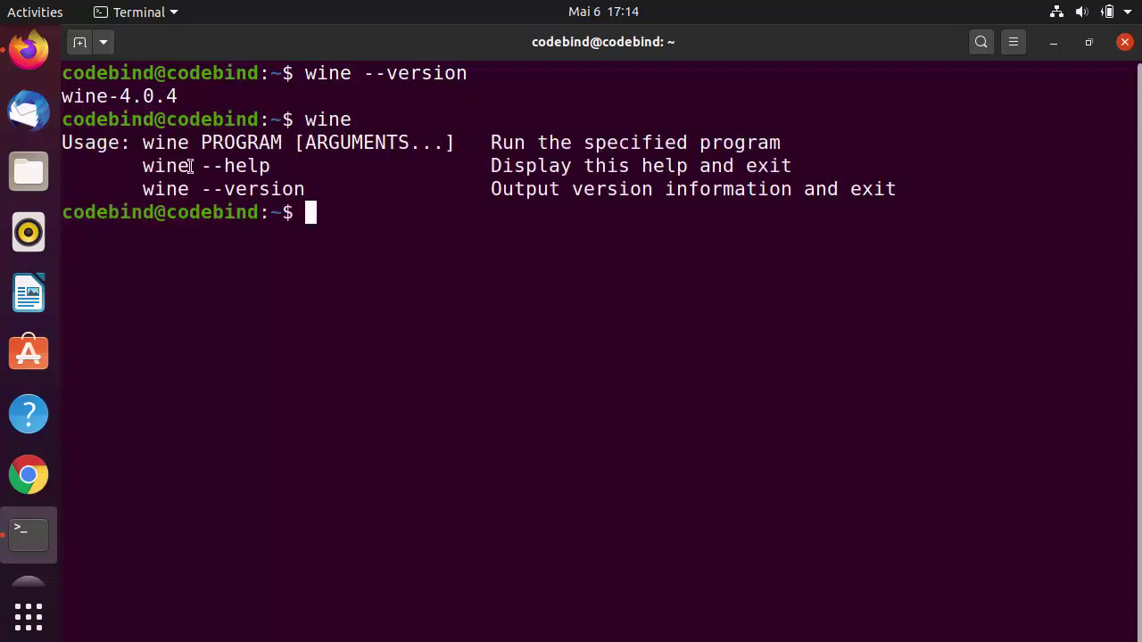
- Run wine --help to display Wine's full usage help
left_click_drag(144, 166, 271, 166)
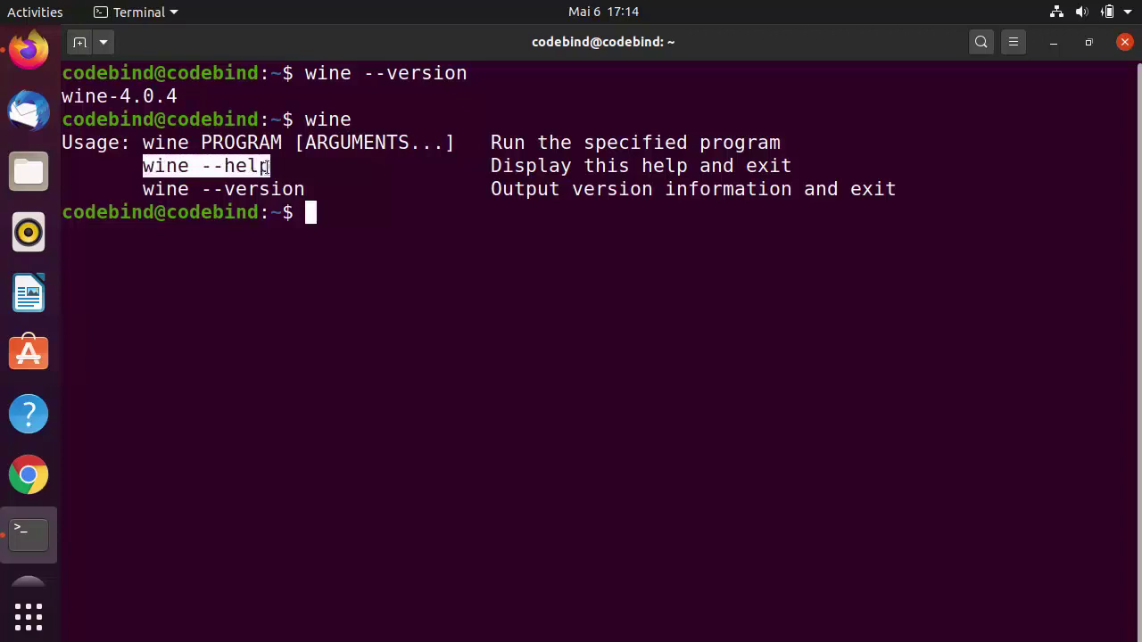
left_click(343, 216)
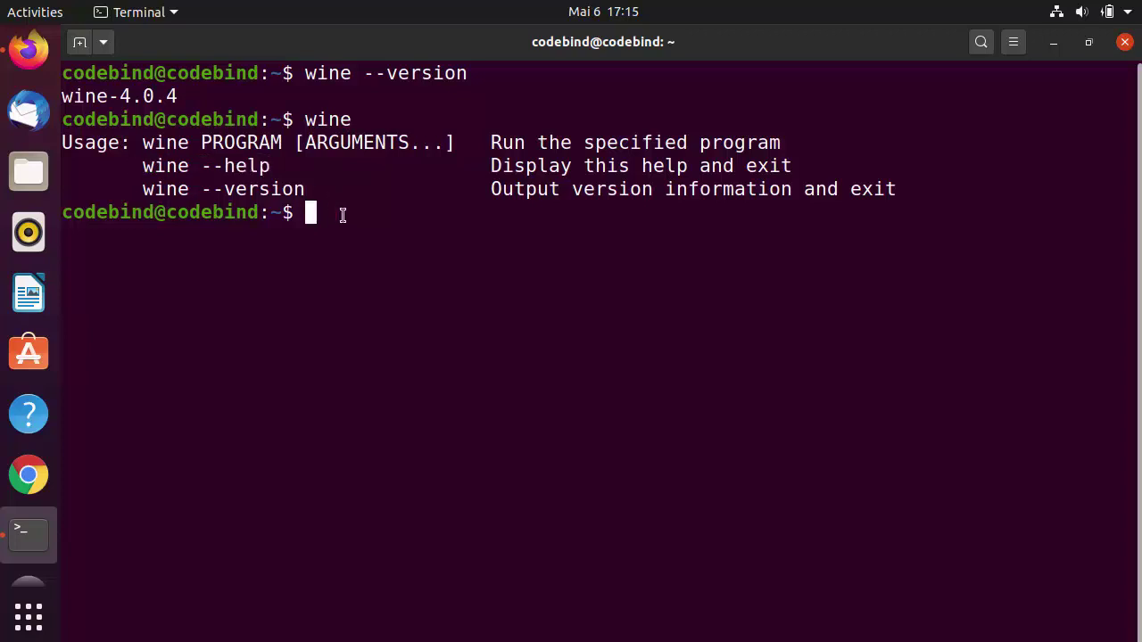
key("Up")
key("Up")
key("BackSpace")
key("BackSpace")
key("BackSpace")
key("BackSpace")
key("BackSpace")
key("BackSpace")
key("BackSpace")
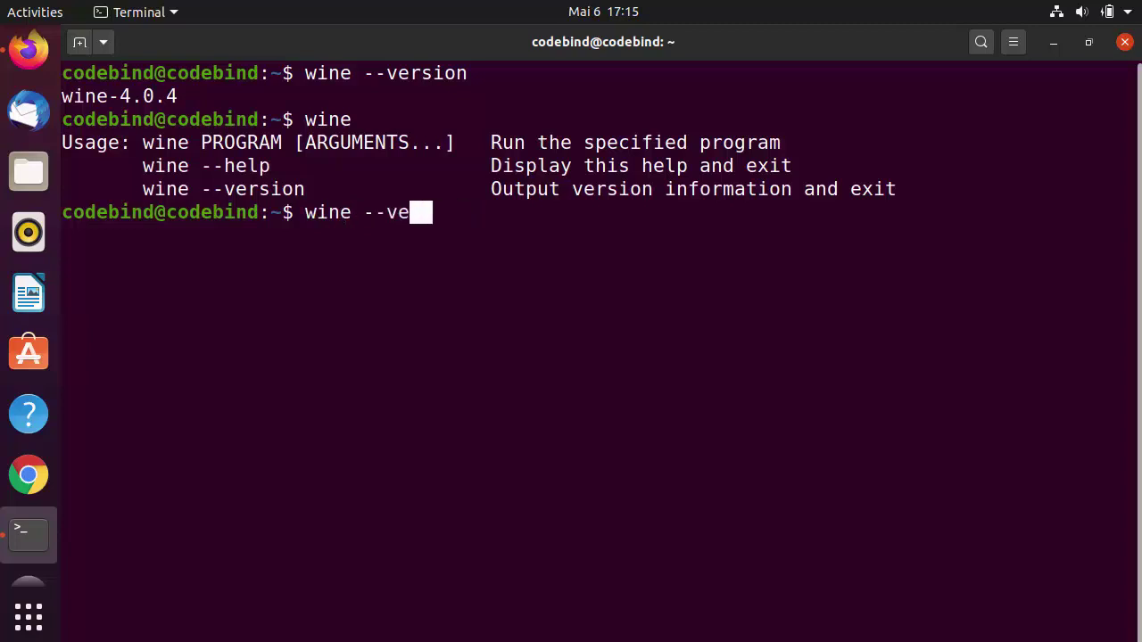
type("help")
key("Return")
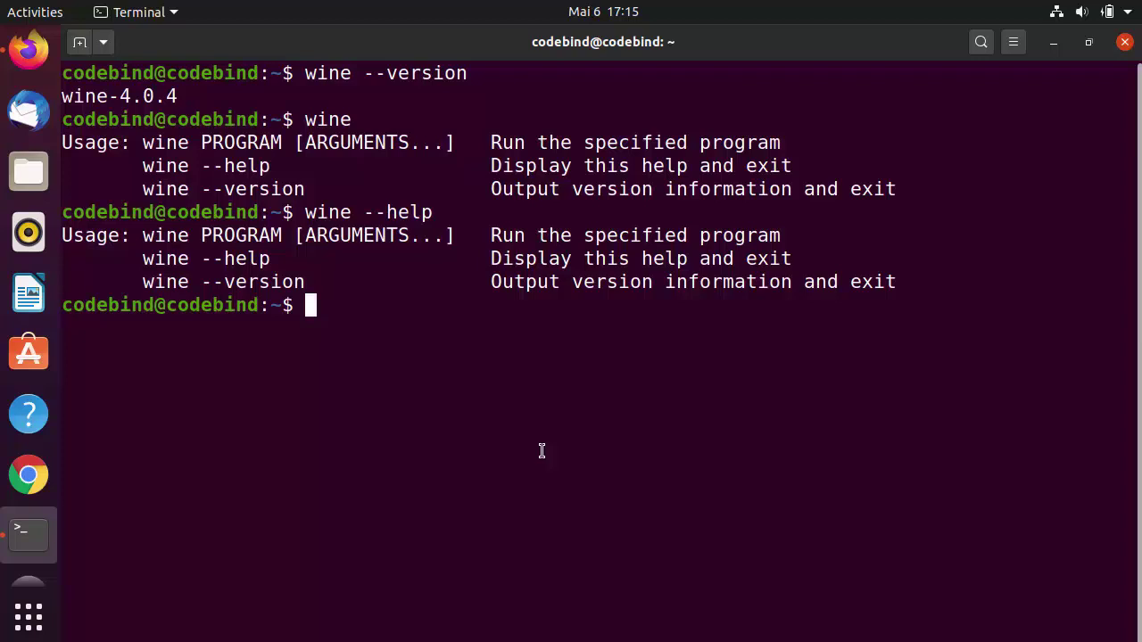
type("winecfg")
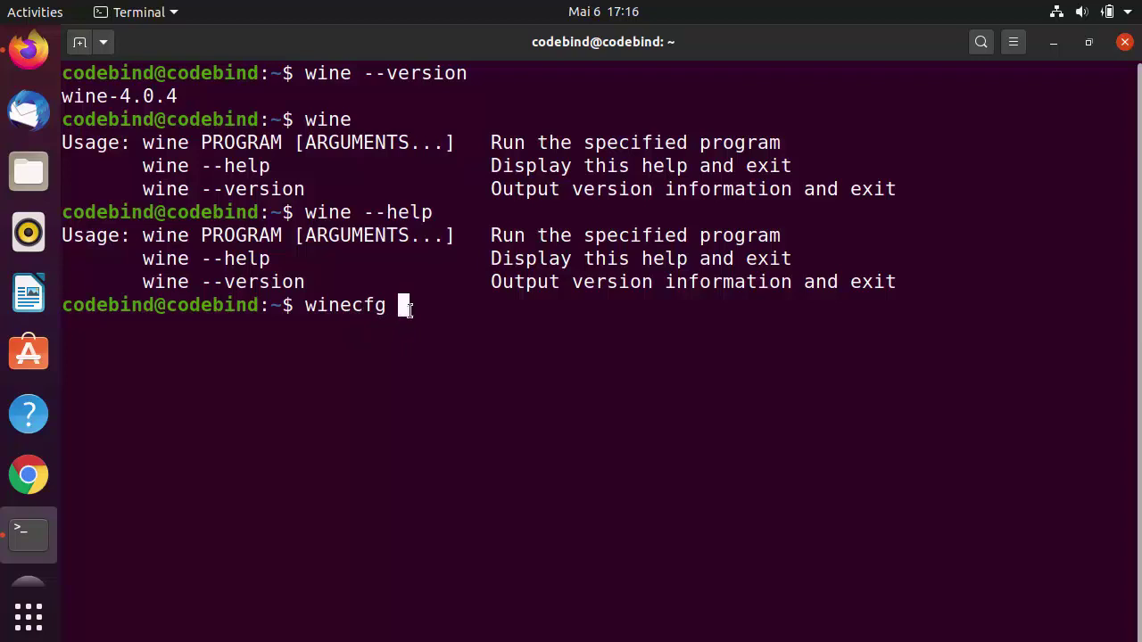
- Launch winecfg and change the default Windows Version from Windows 7 to Windows 10, then apply
key("Return")
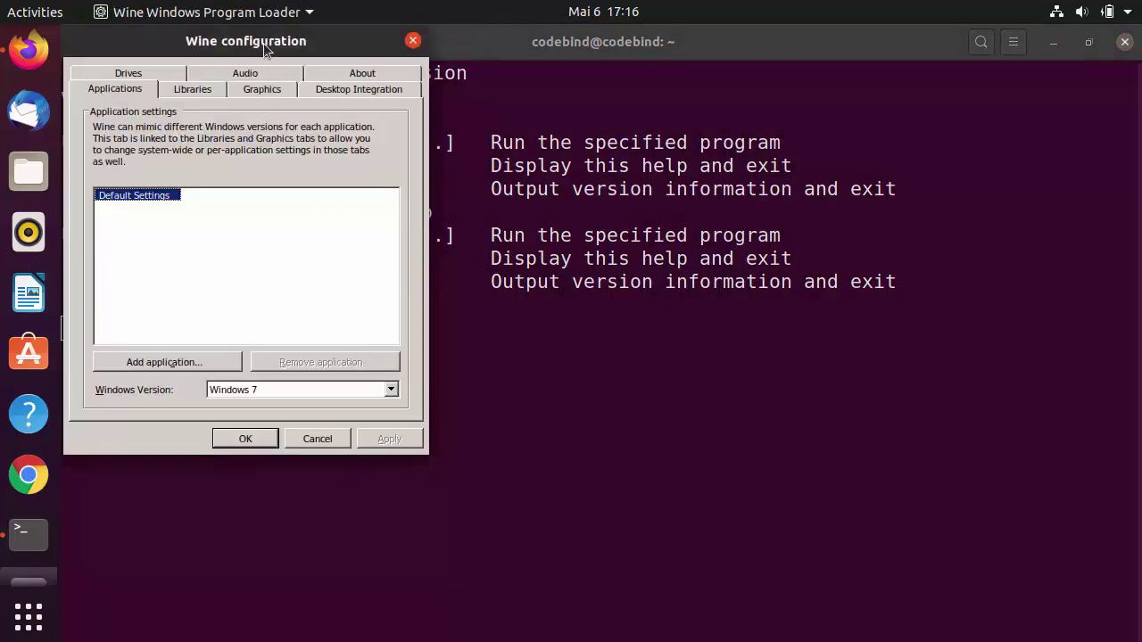
left_click_drag(261, 41, 556, 95)
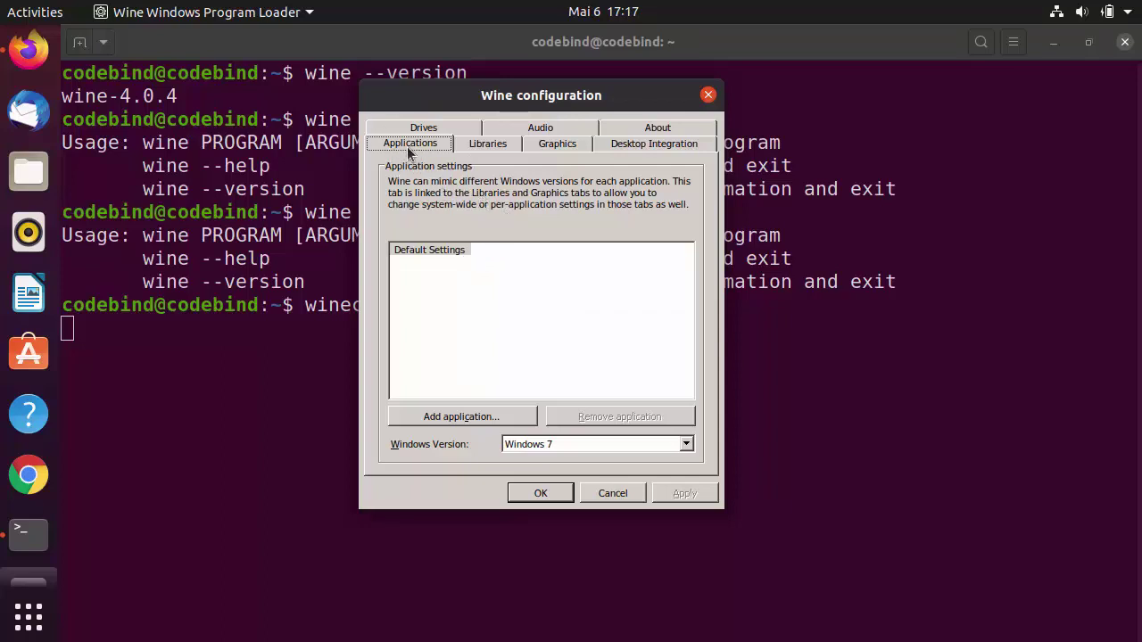
left_click(449, 417)
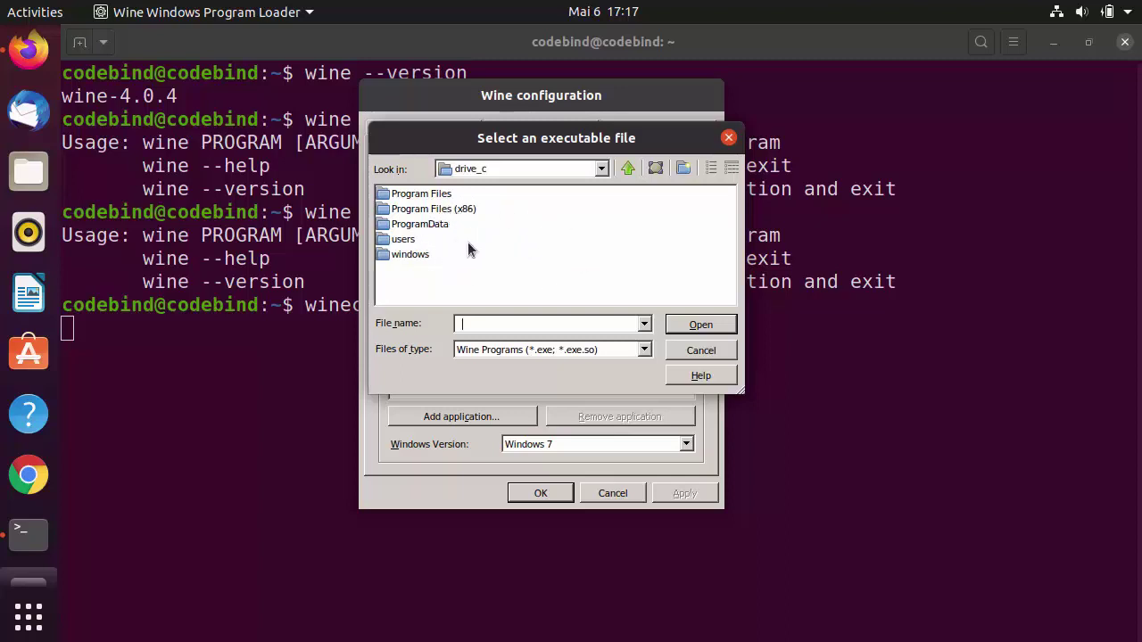
left_click(700, 350)
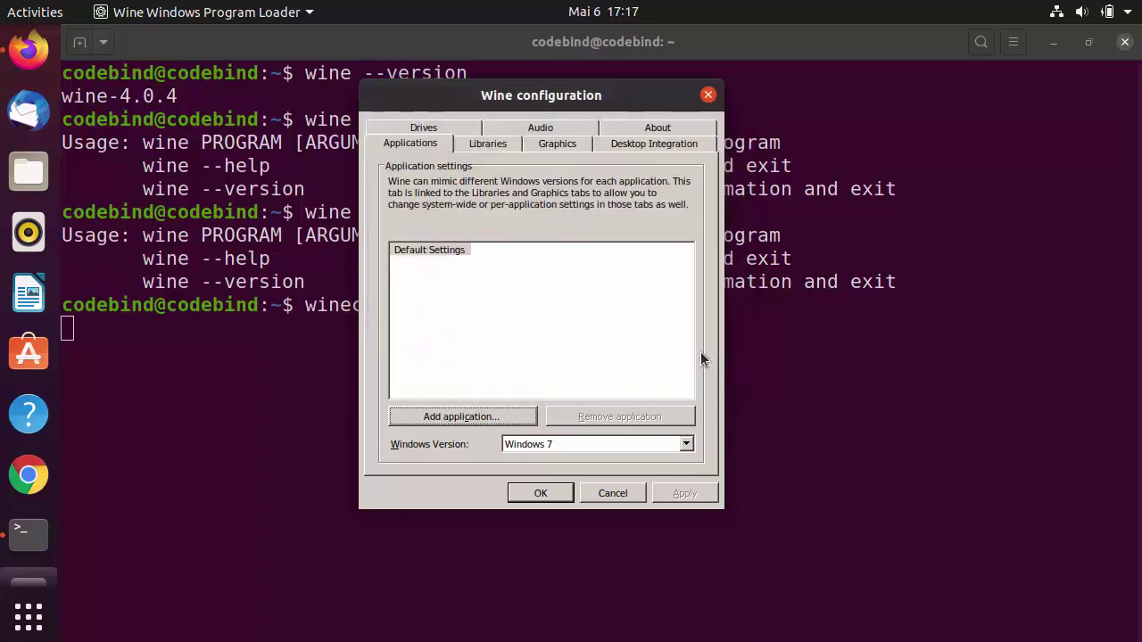
left_click(686, 444)
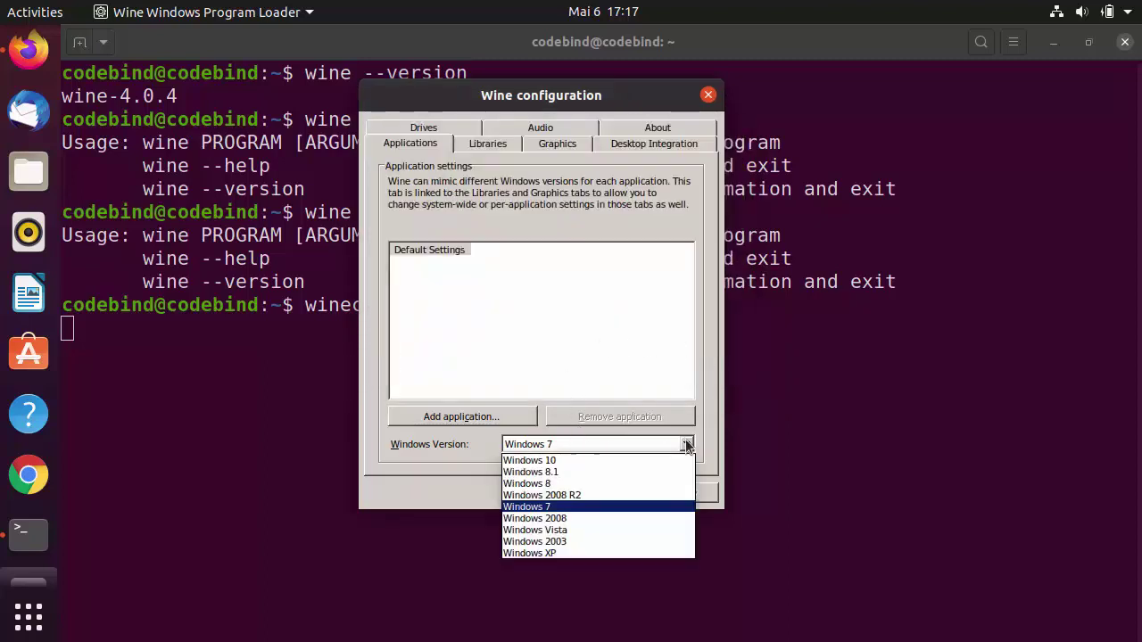
left_click(557, 462)
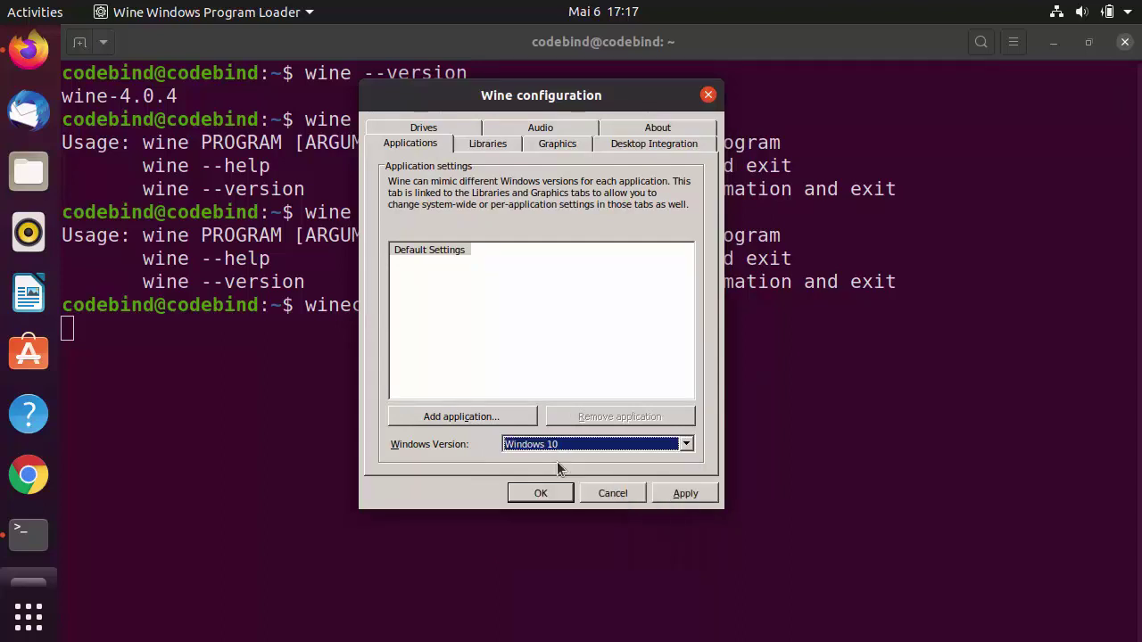
left_click(684, 495)
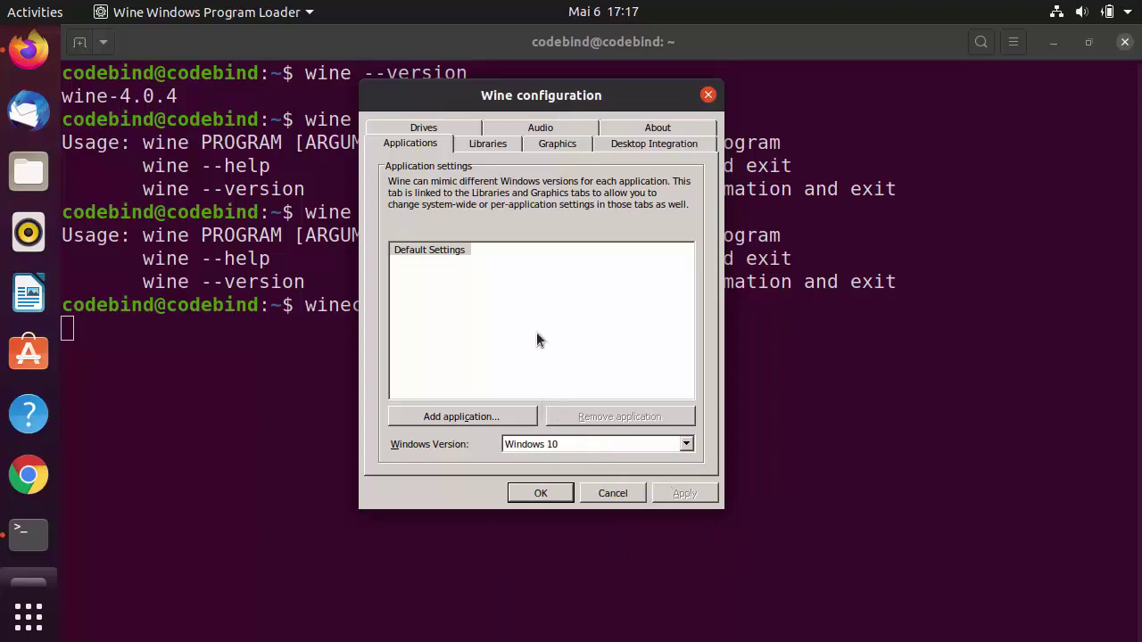
- Browse the Libraries, Graphics, Desktop Integration and About tabs, then cancel out of winecfg
left_click(493, 146)
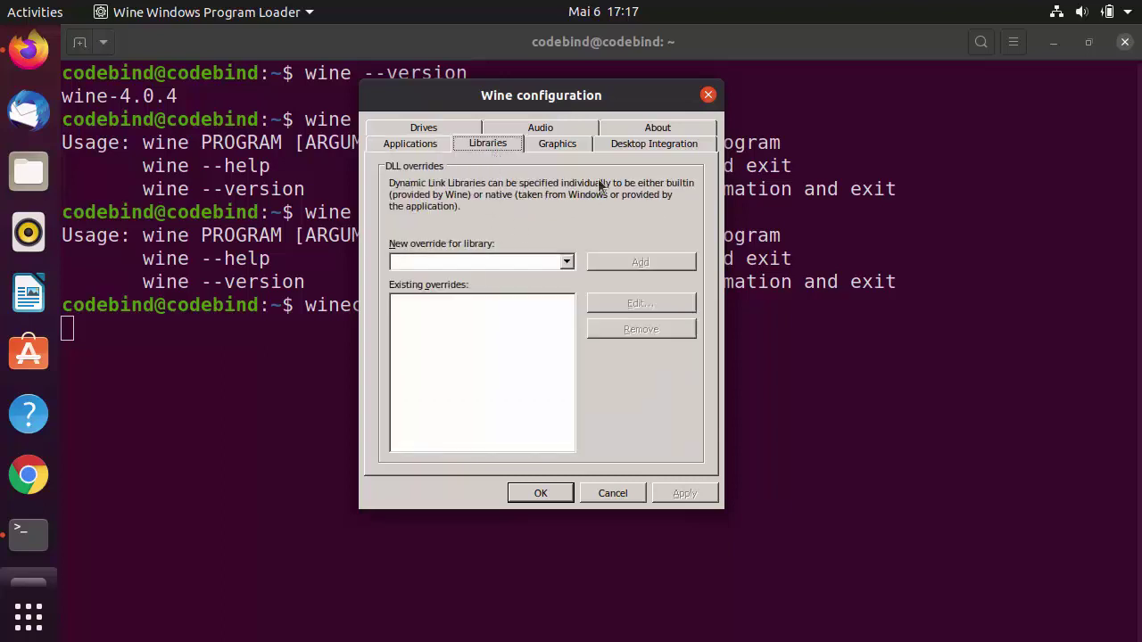
left_click(566, 148)
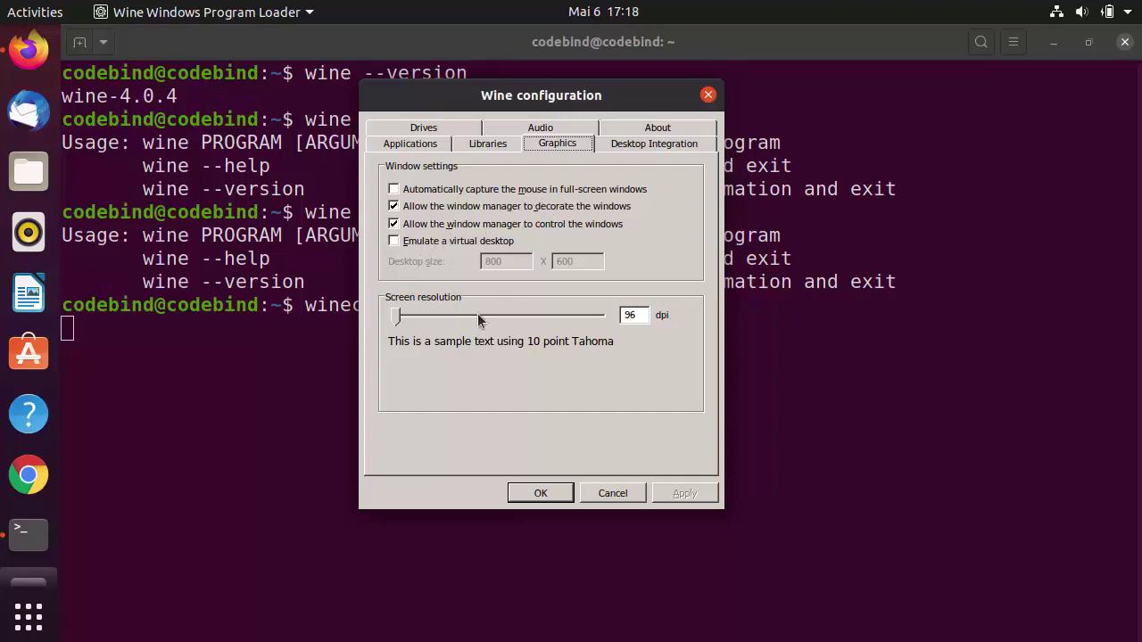
left_click(632, 148)
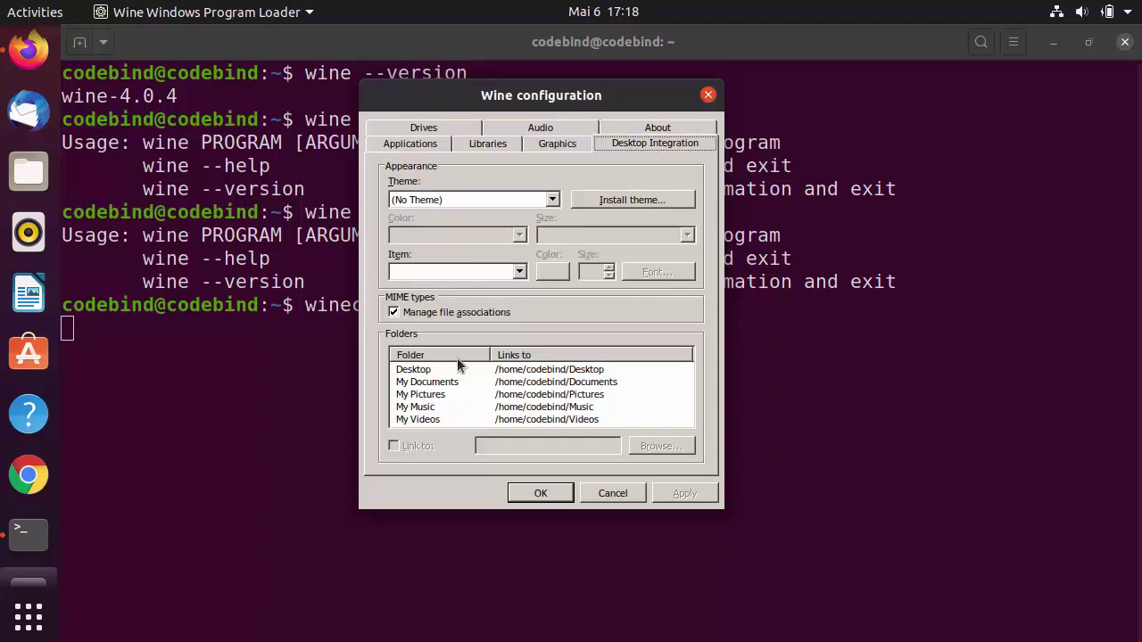
left_click(639, 141)
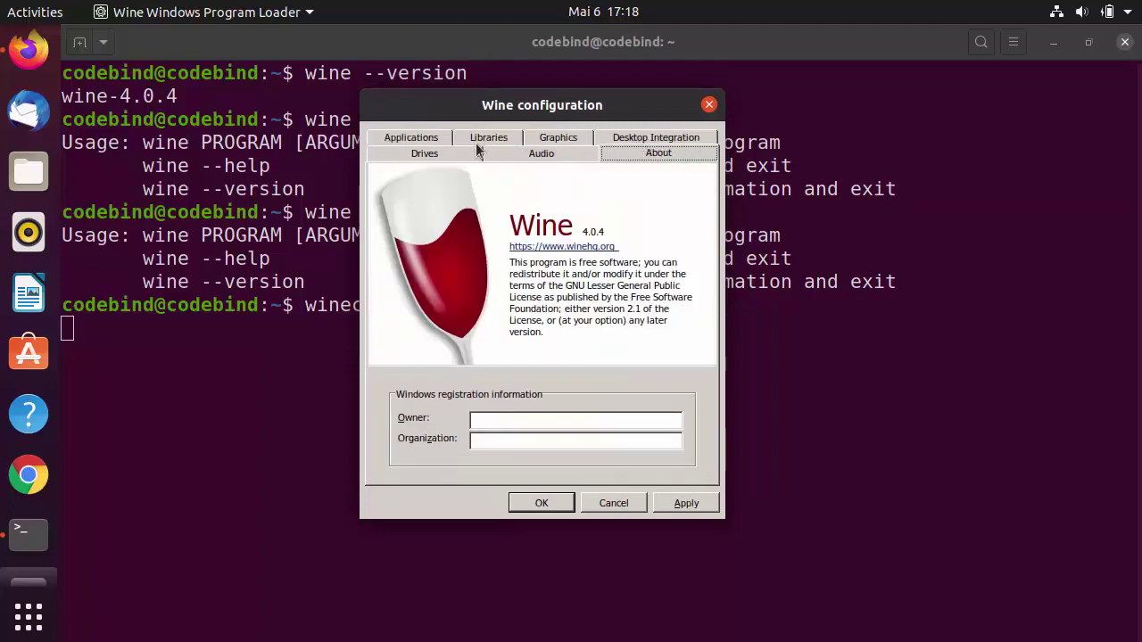
left_click(398, 138)
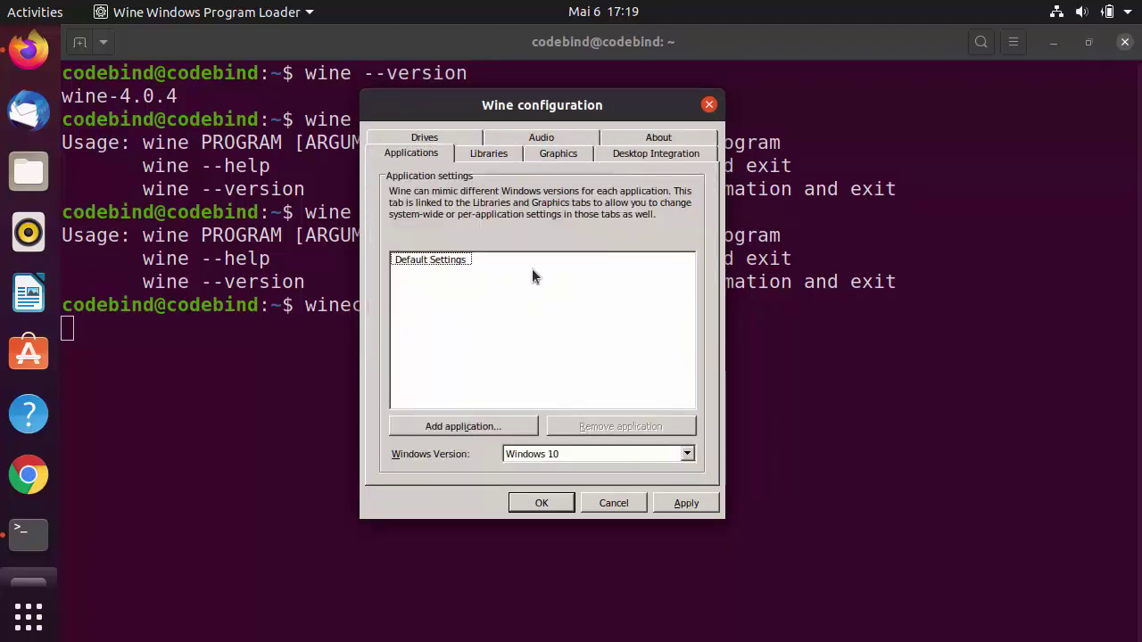
left_click(609, 501)
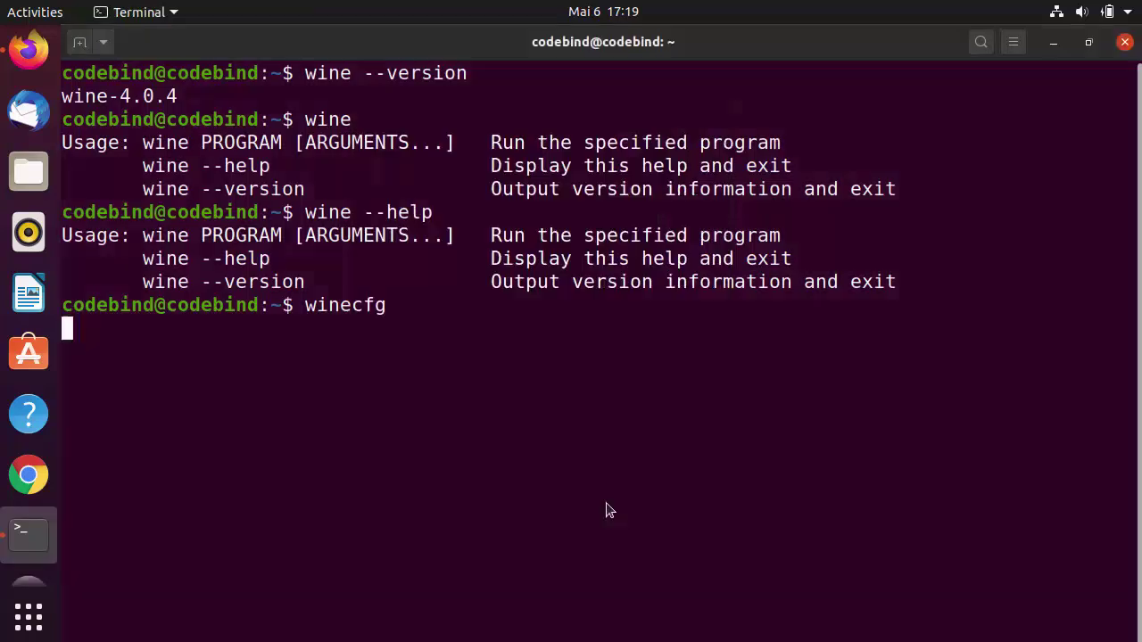
- Show hidden files in Home, browse into .wine/drive_c, then close Files and return to Firefox
left_click(35, 179)
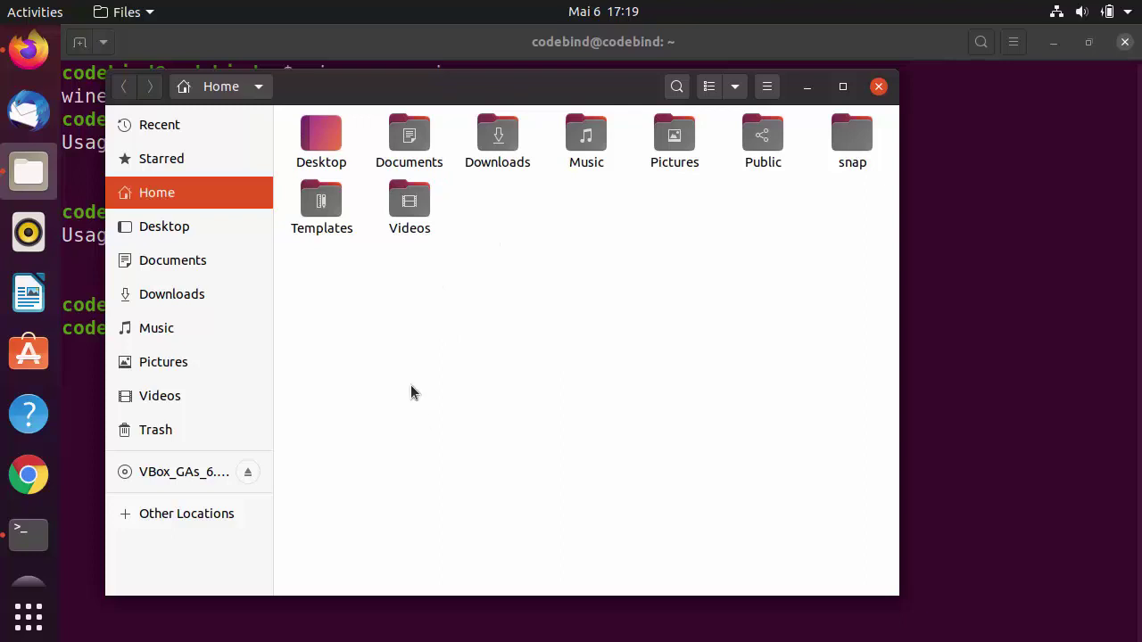
left_click(767, 89)
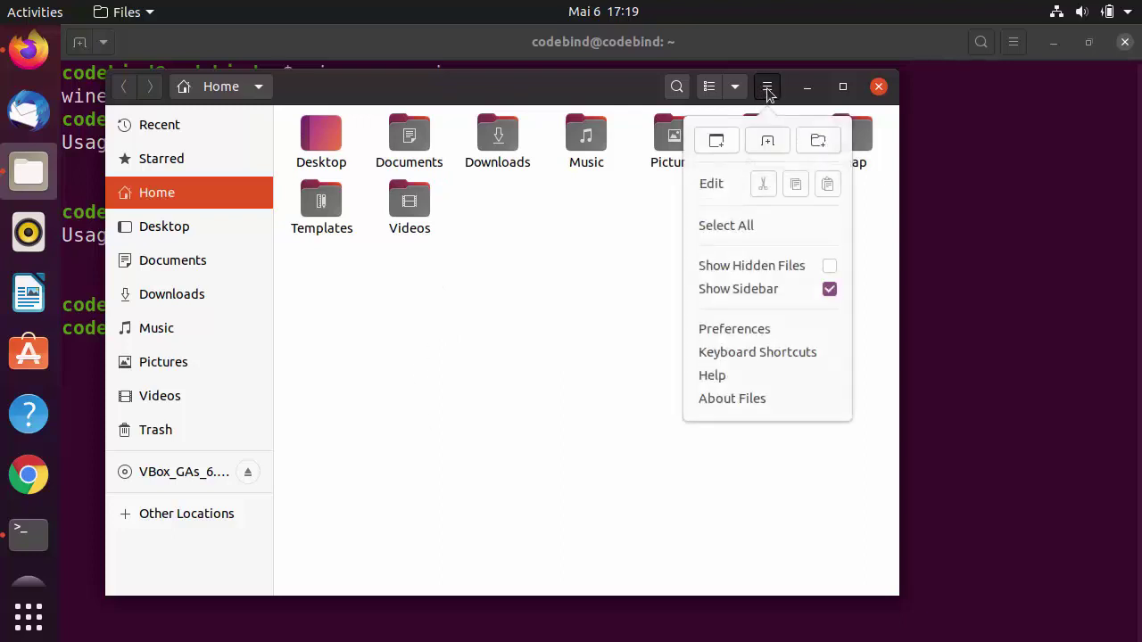
left_click(829, 269)
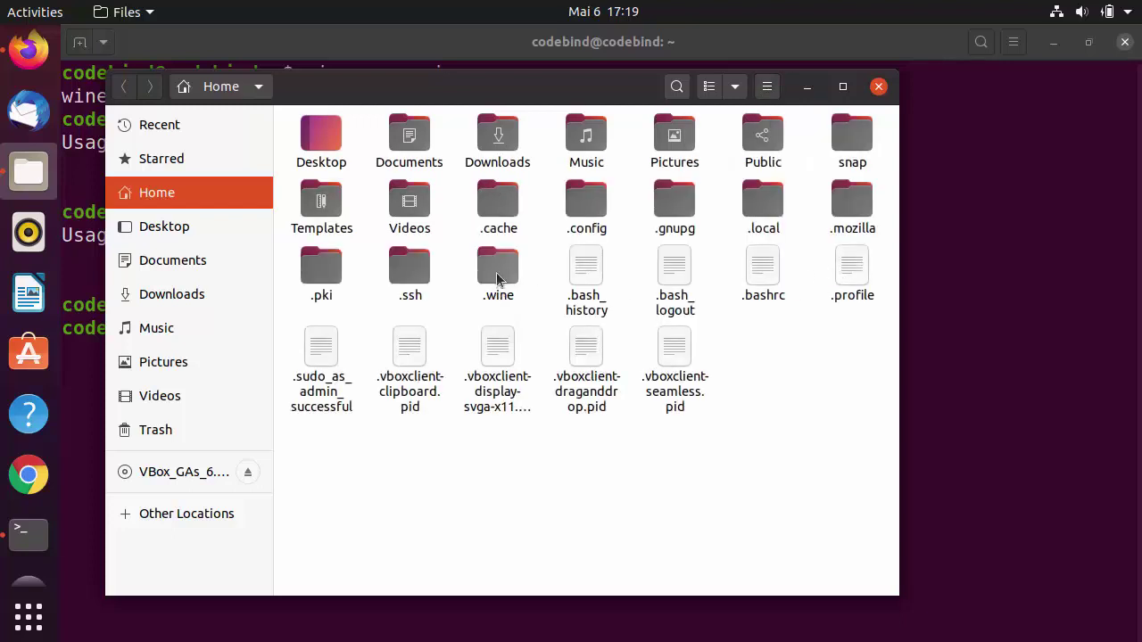
double_click(497, 279)
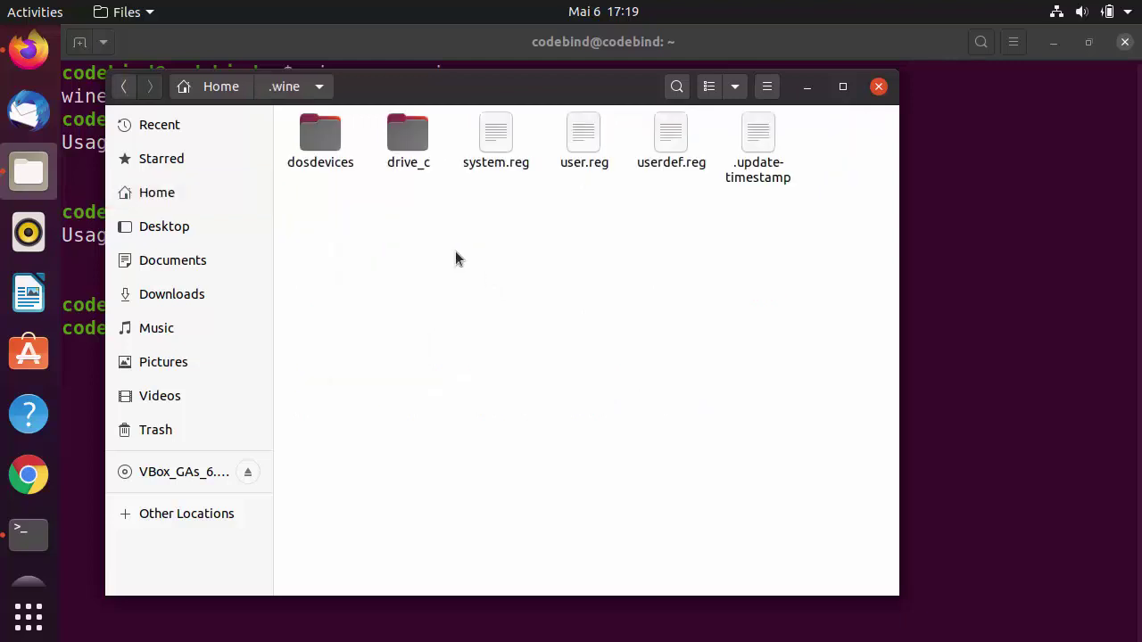
double_click(410, 150)
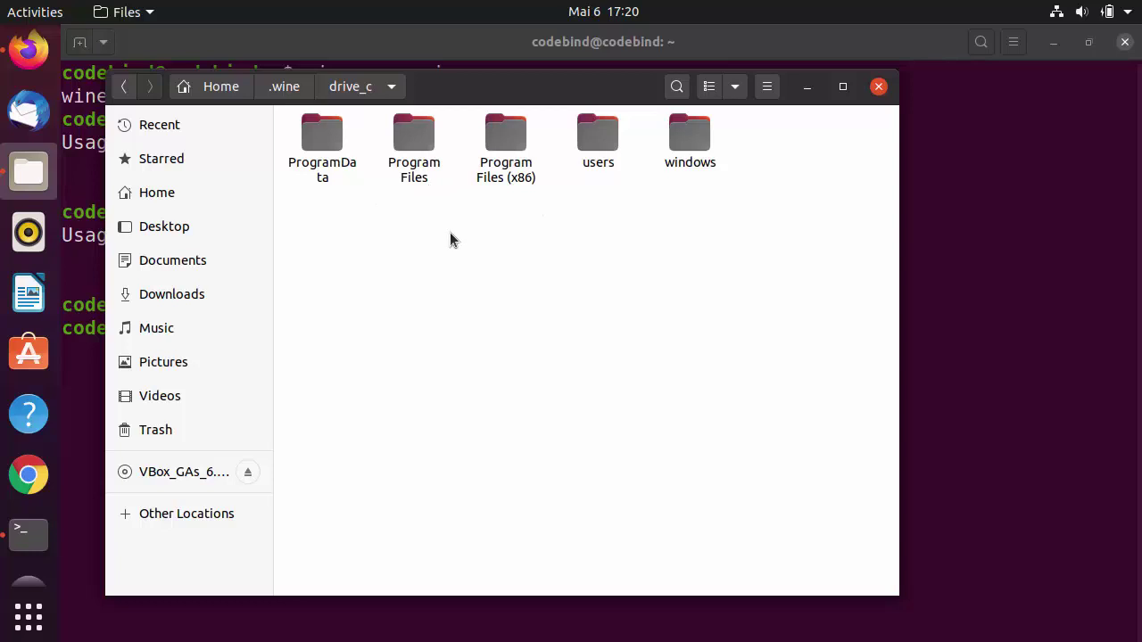
left_click(879, 88)
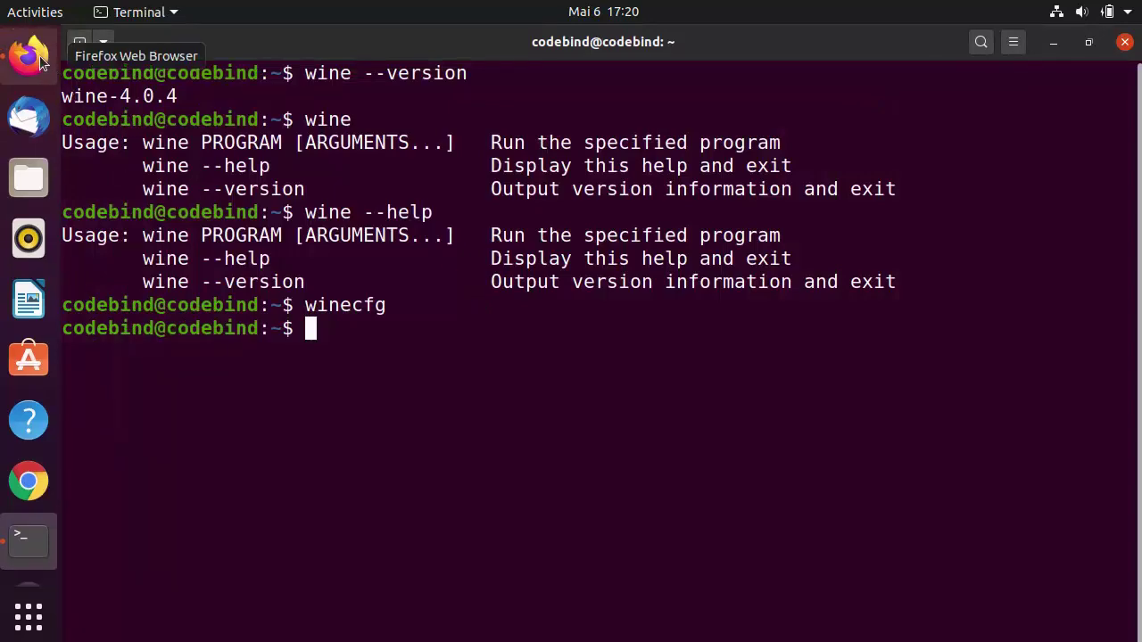
left_click(29, 56)
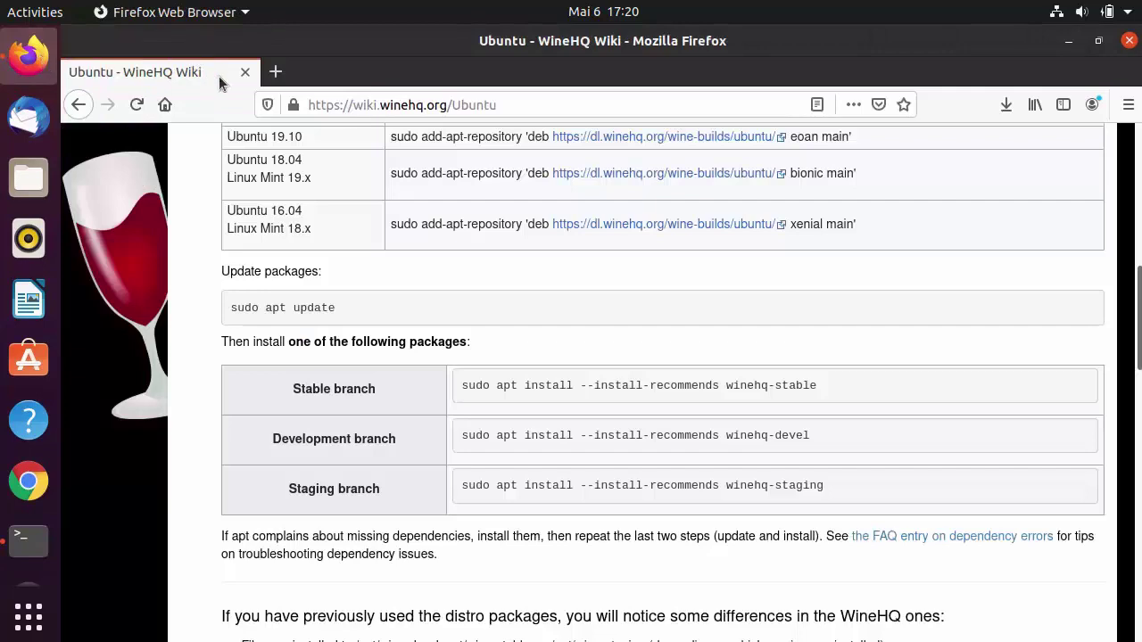
- Search Google for notepad++ in a new Firefox tab
left_click(271, 73)
type("note")
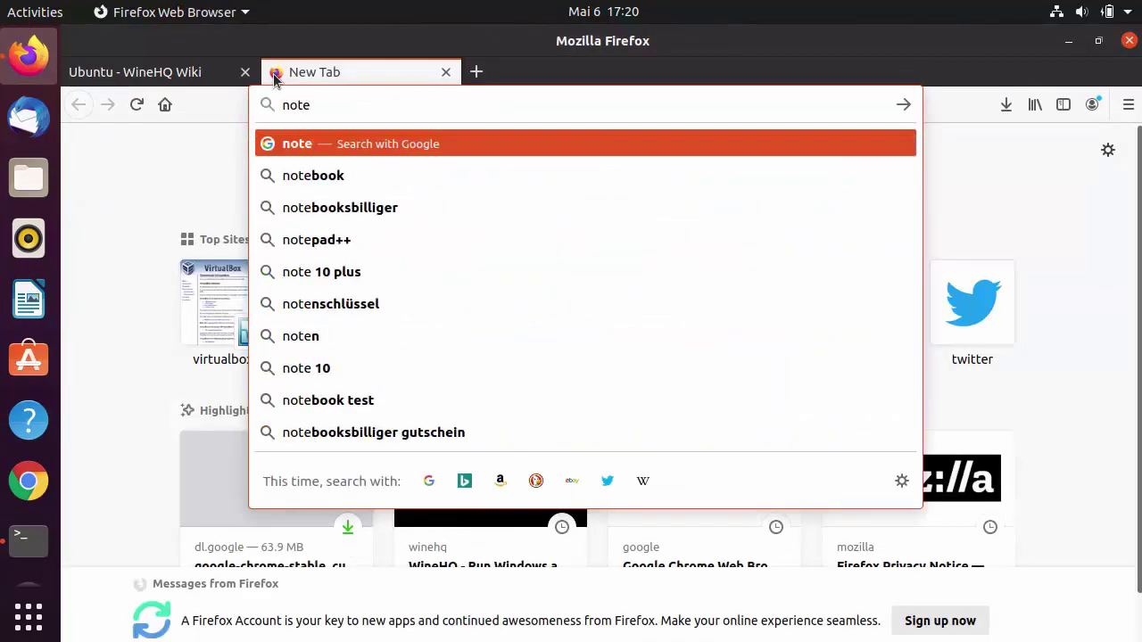
key("Down")
key("Down")
key("Down")
key("Return")
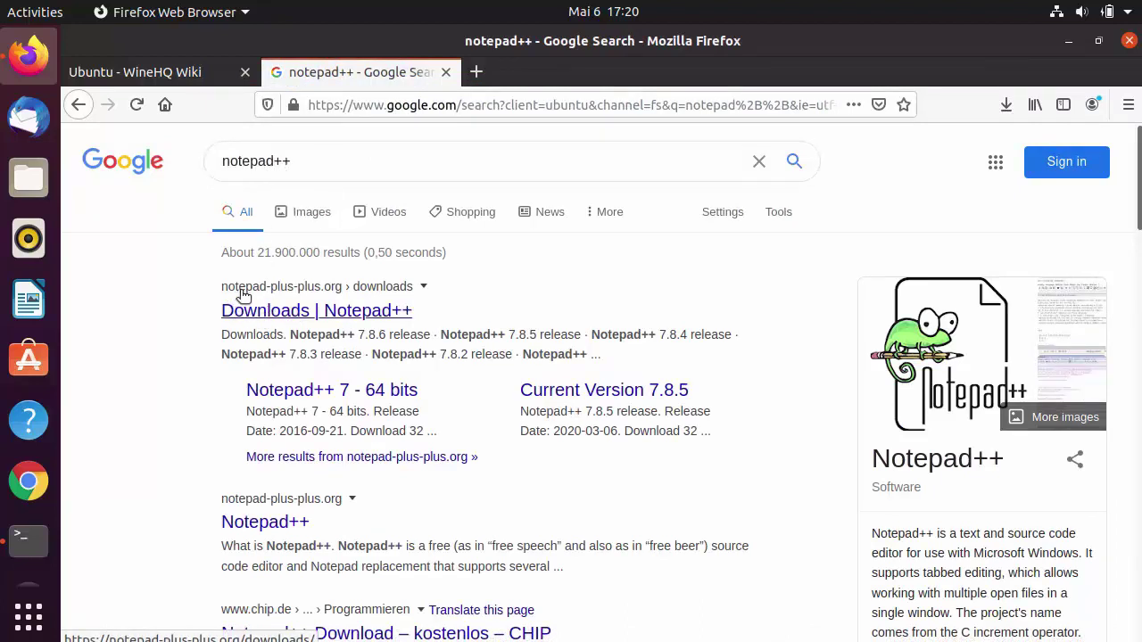
- From the Notepad++ Downloads page, open the 7.8.6 release and save npp.7.8.6.Installer.exe
left_click(312, 312)
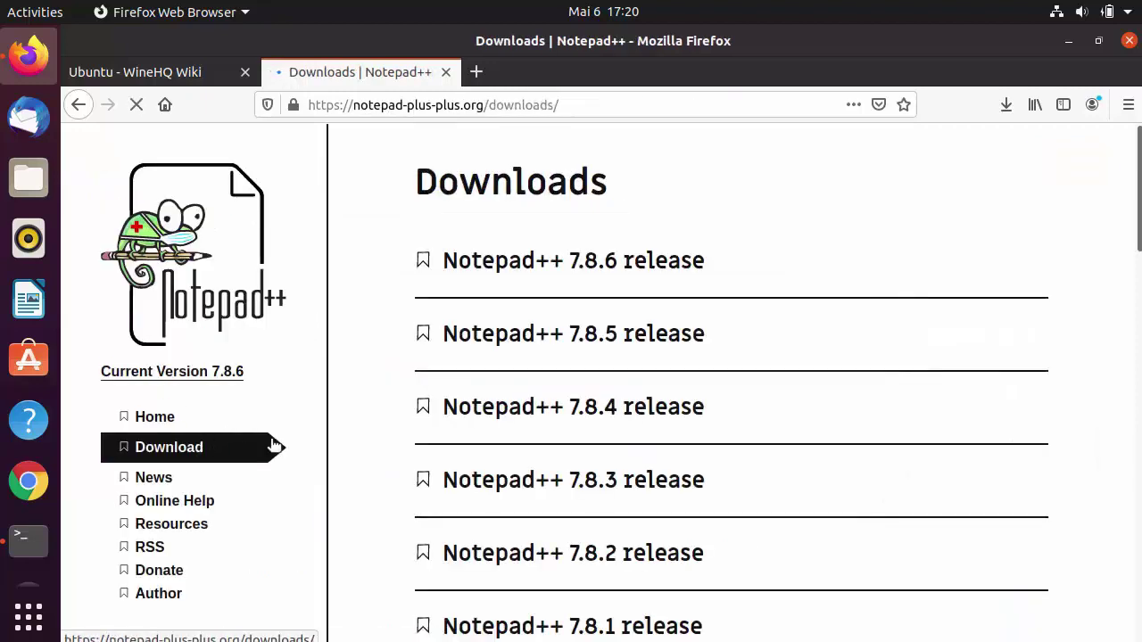
left_click(541, 270)
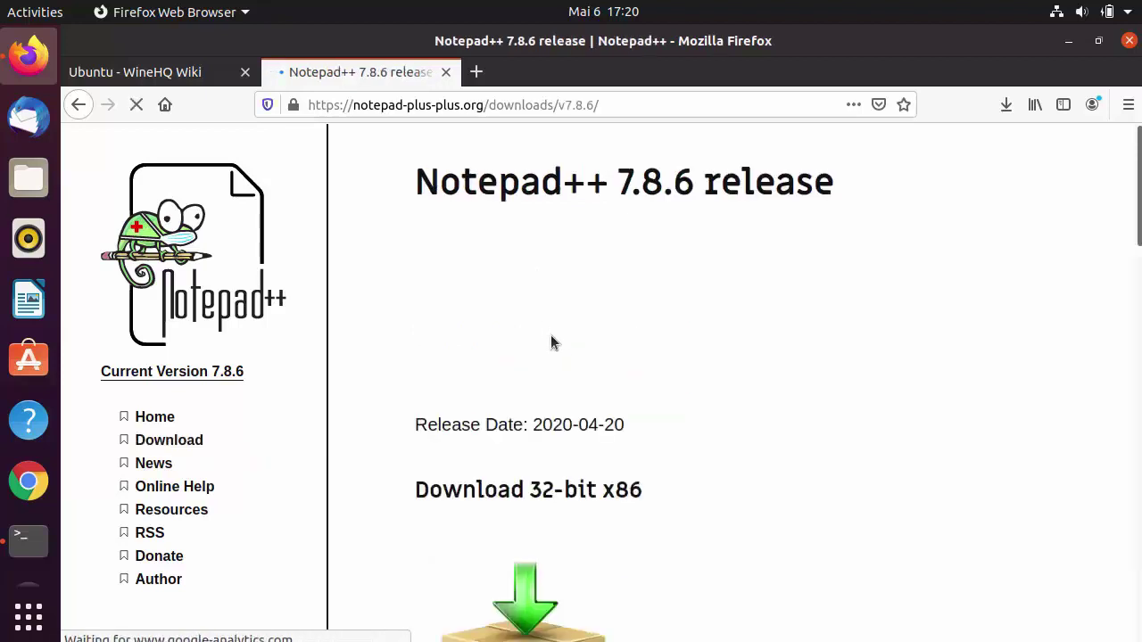
scroll(550, 335, "down", 5)
scroll(553, 342, "down", 3)
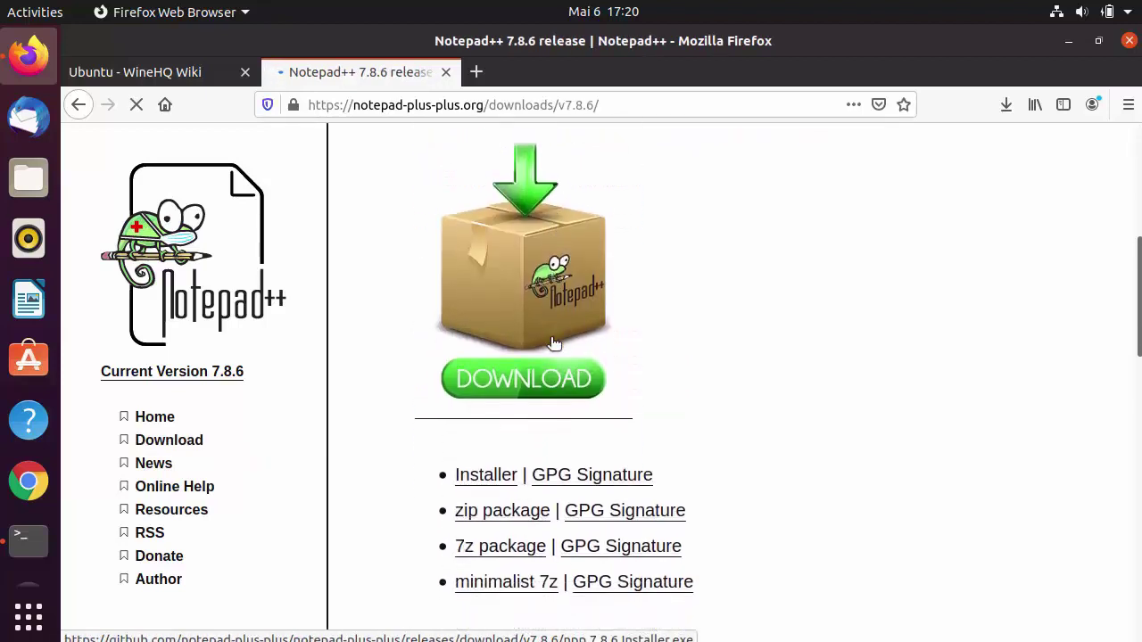
left_click(482, 437)
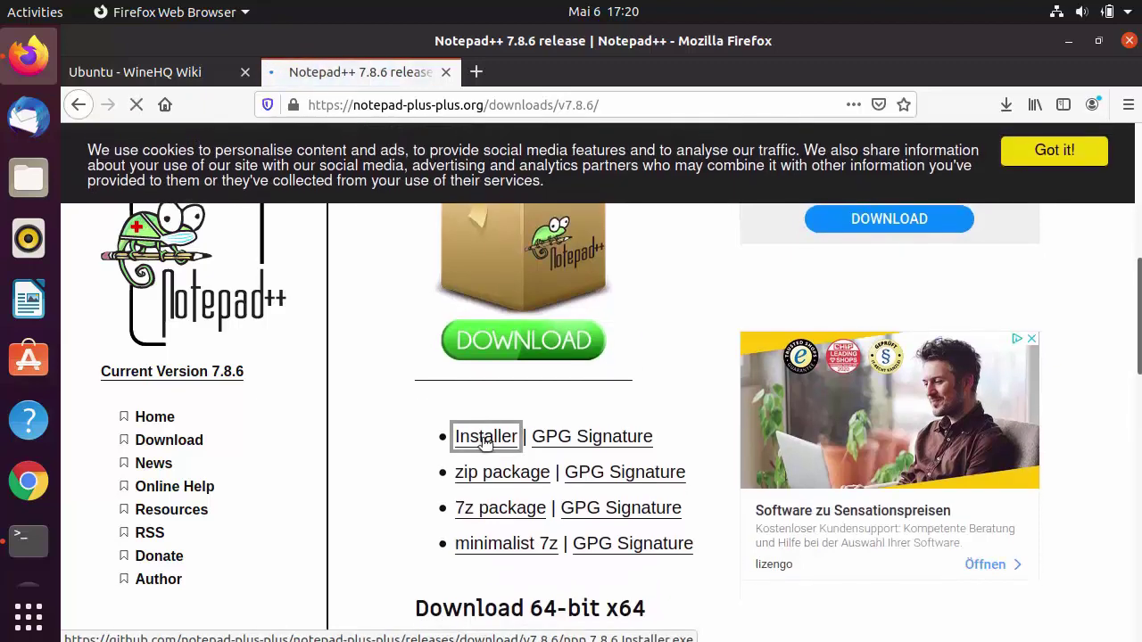
left_click(488, 439)
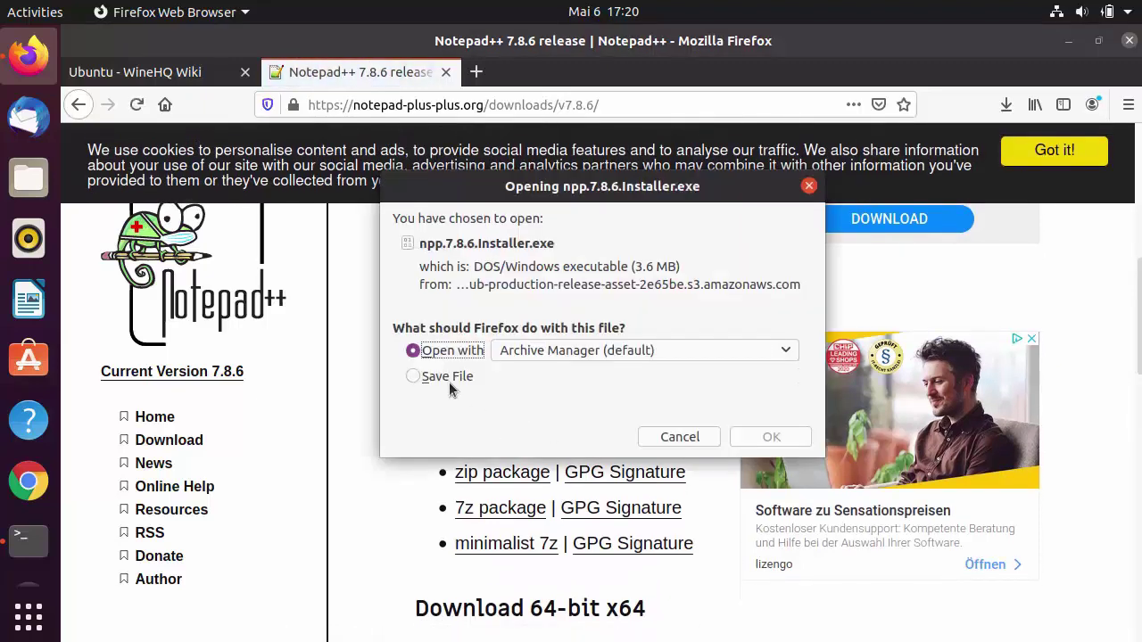
left_click(438, 377)
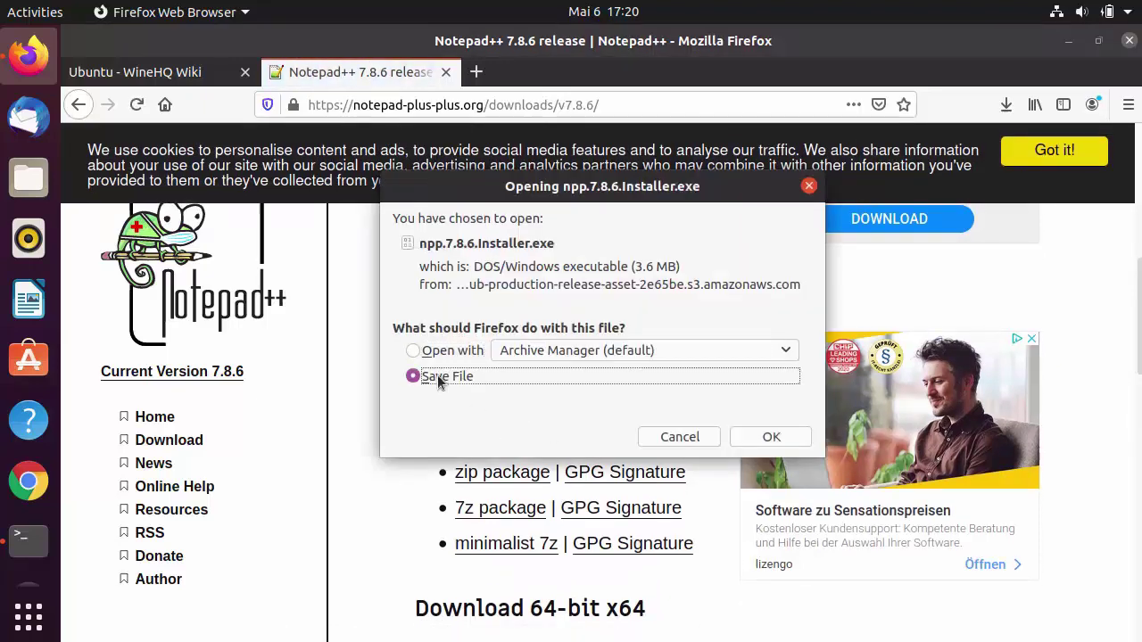
left_click(770, 437)
left_click(1053, 151)
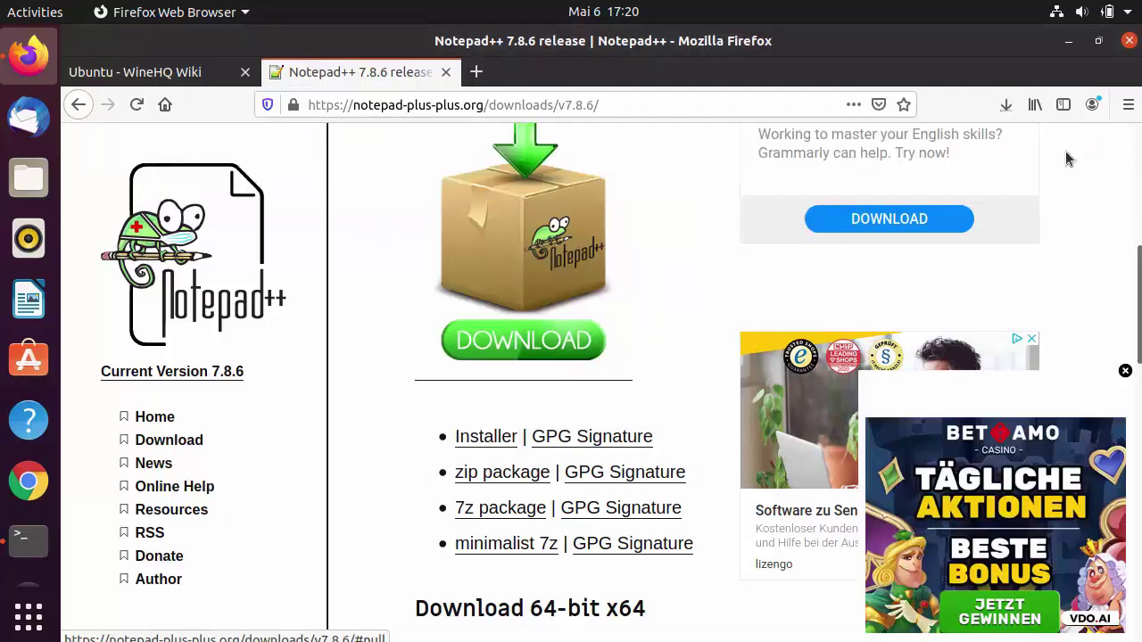
- Open the Downloads folder and choose Wine Windows Program Loader to open npp.7.8.6.Installer.exe
left_click(1006, 106)
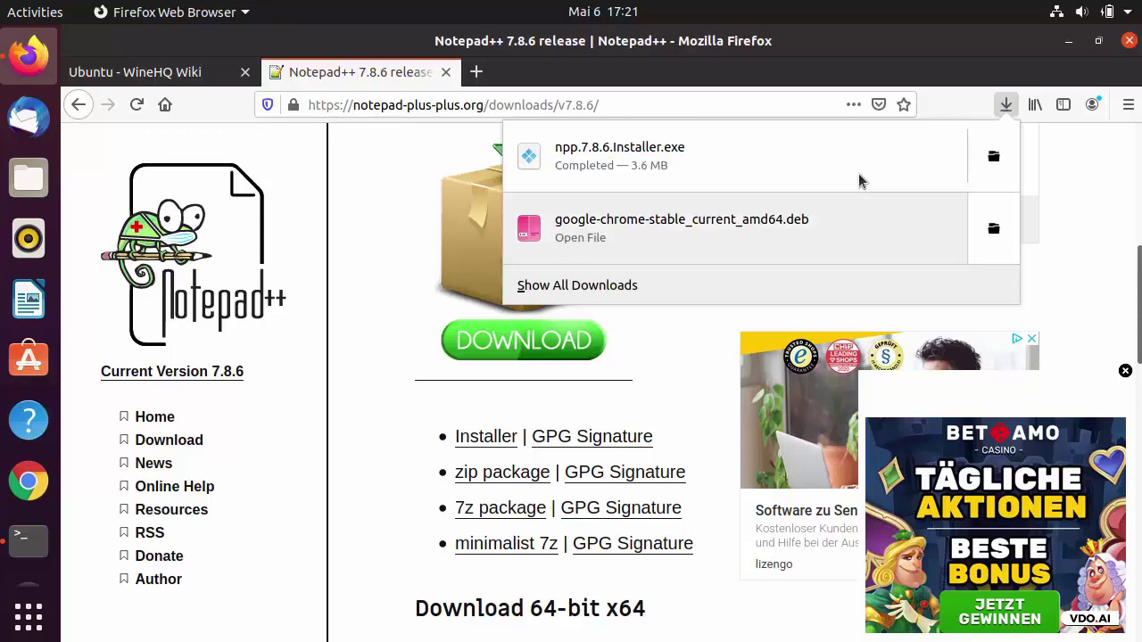
left_click(995, 159)
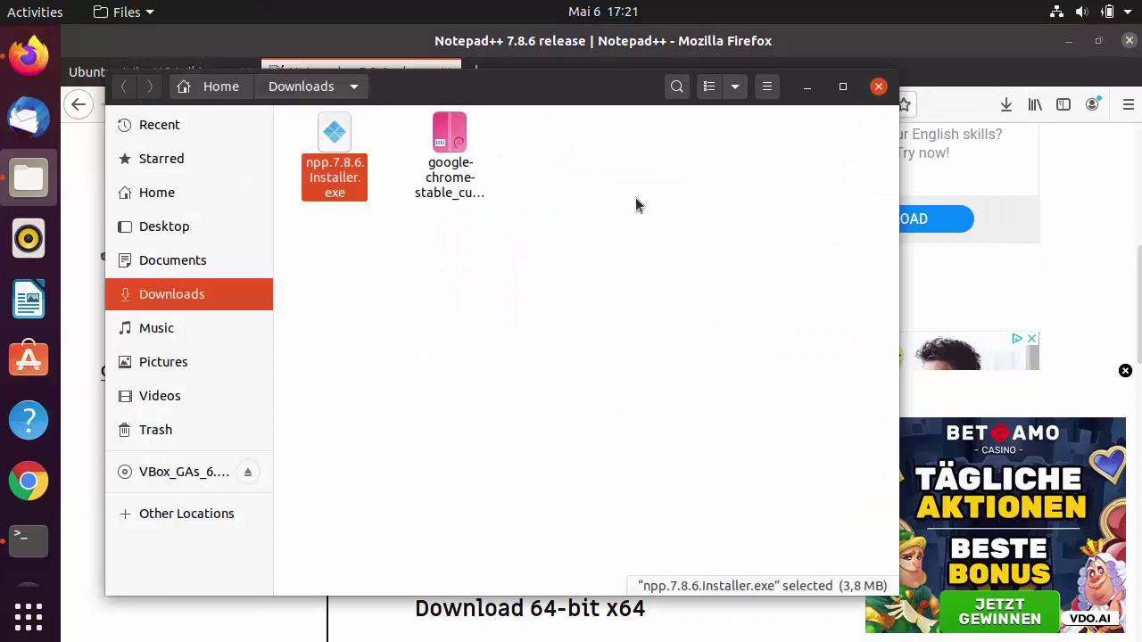
right_click(333, 183)
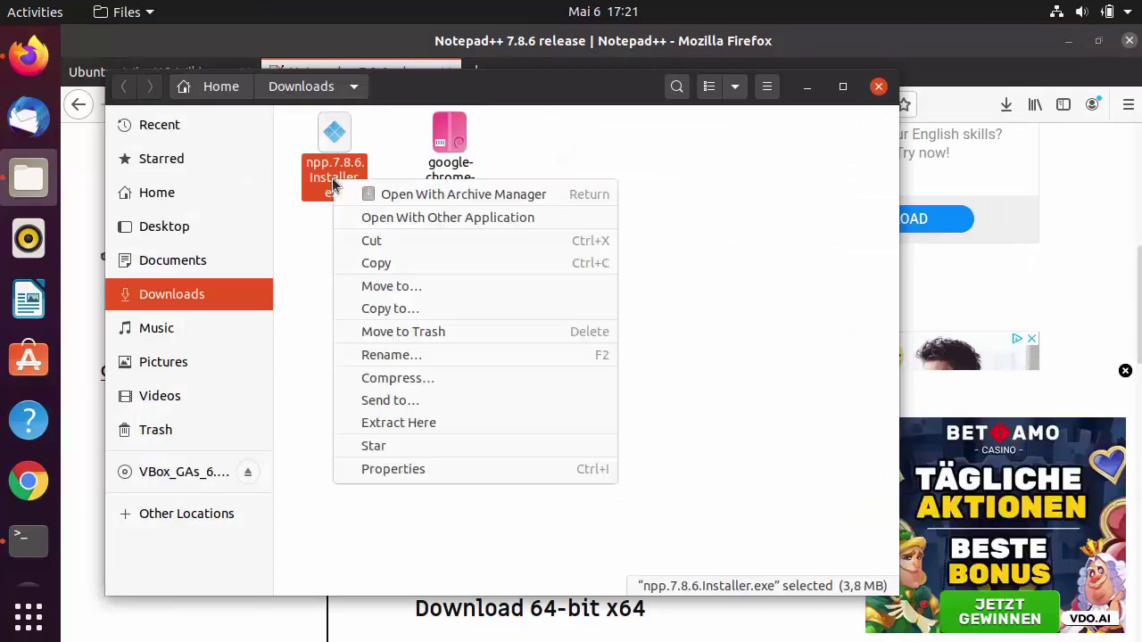
left_click(380, 221)
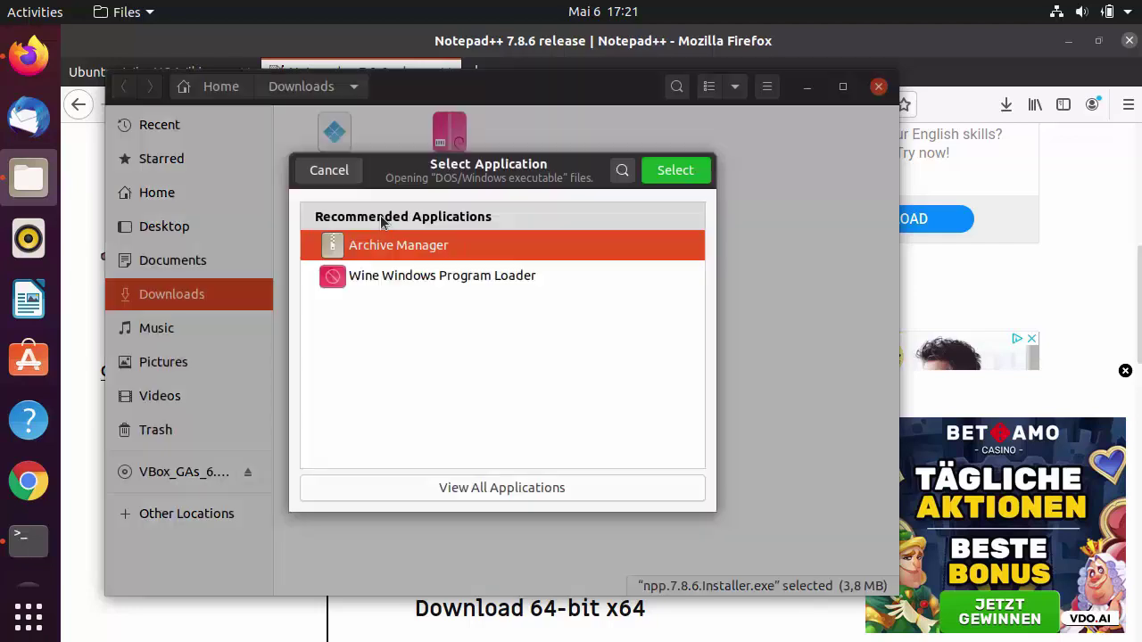
left_click(400, 279)
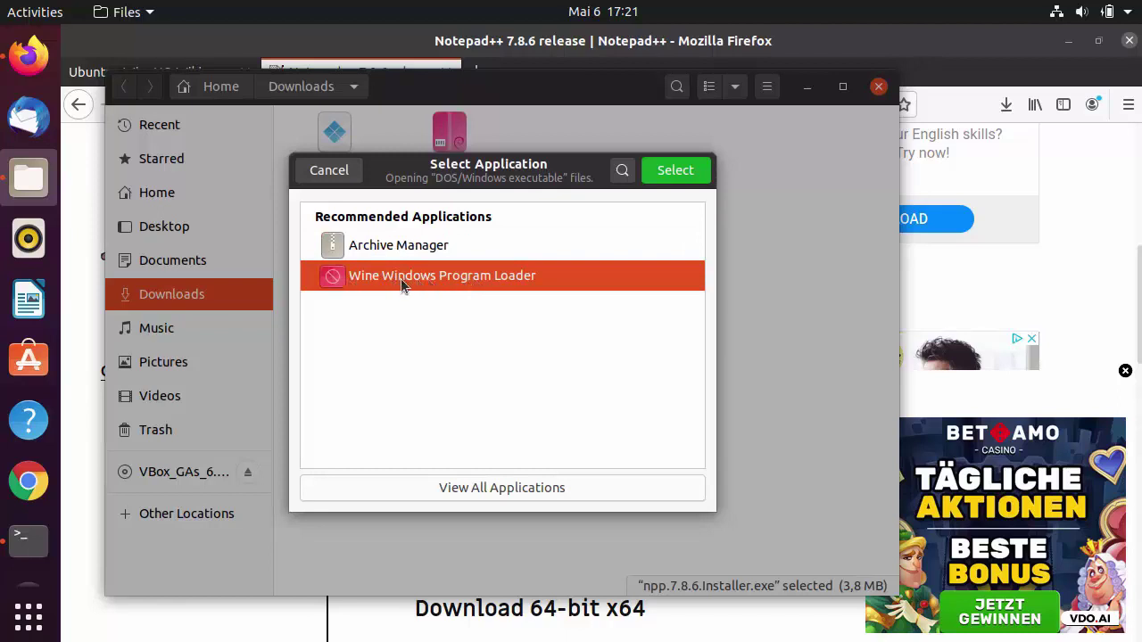
- Run the installer in English, accept the license, keep default folder and components, add a desktop shortcut, and install
left_click(675, 170)
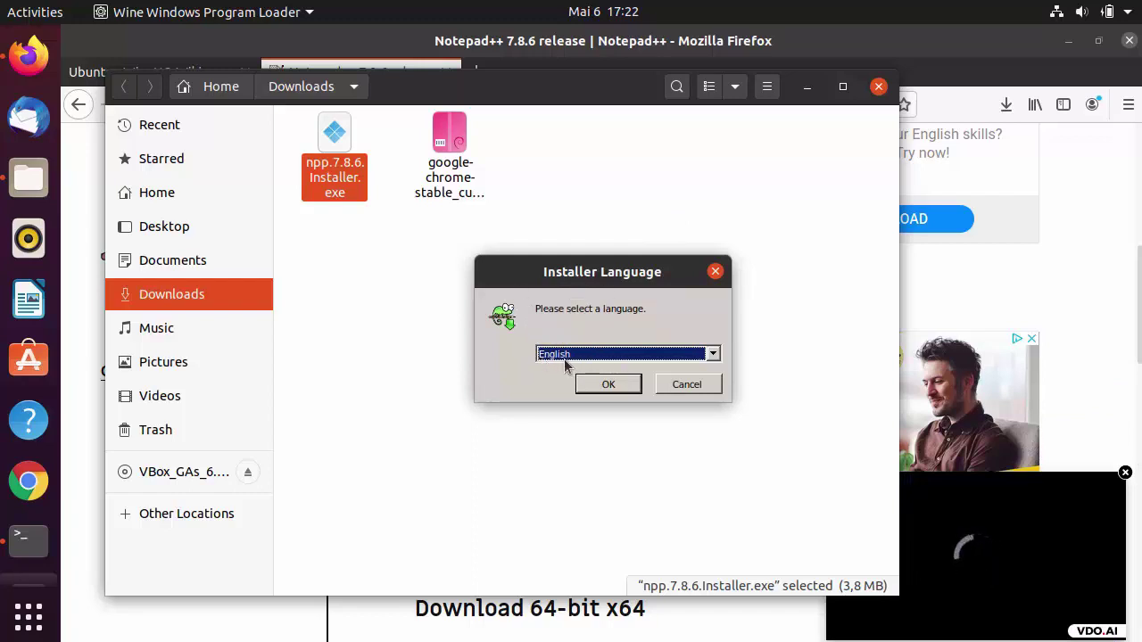
left_click(605, 387)
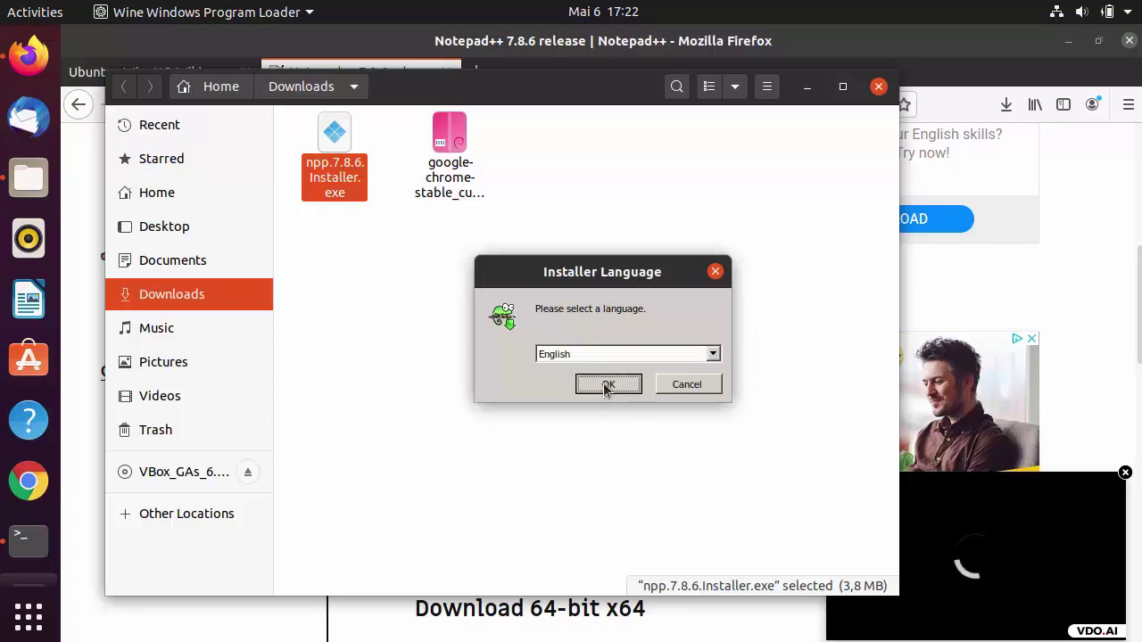
left_click(692, 486)
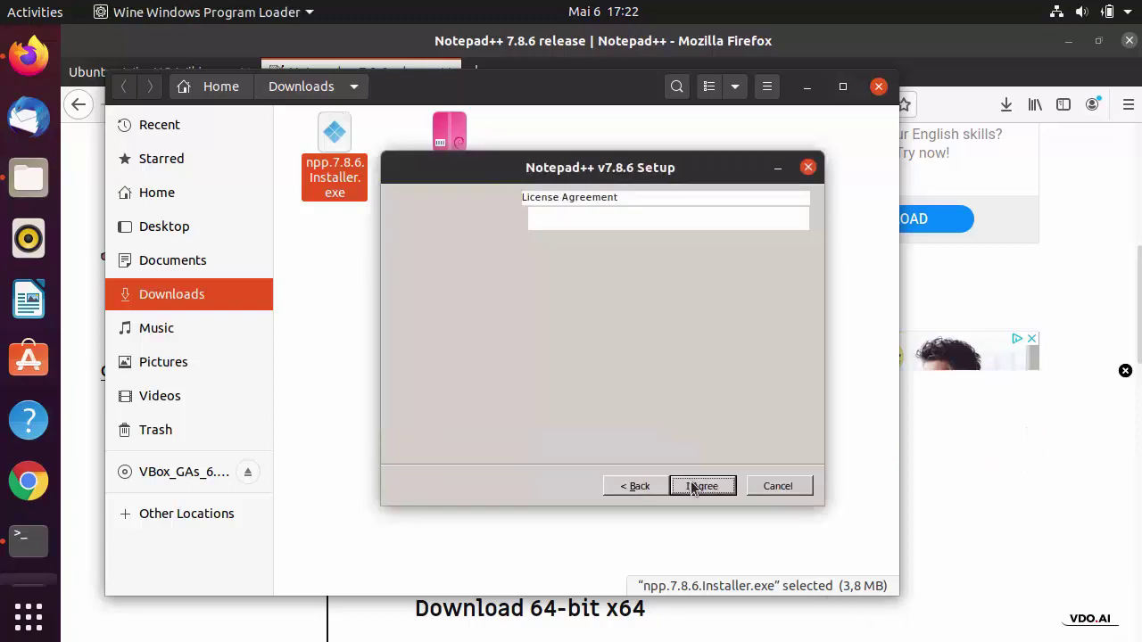
left_click(701, 486)
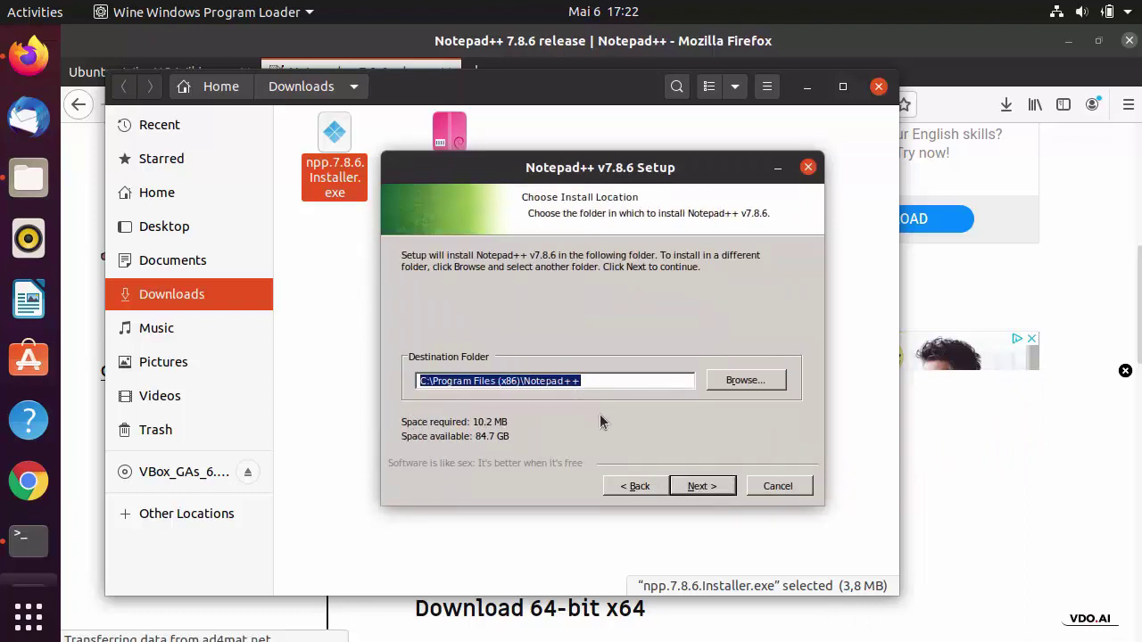
left_click(694, 489)
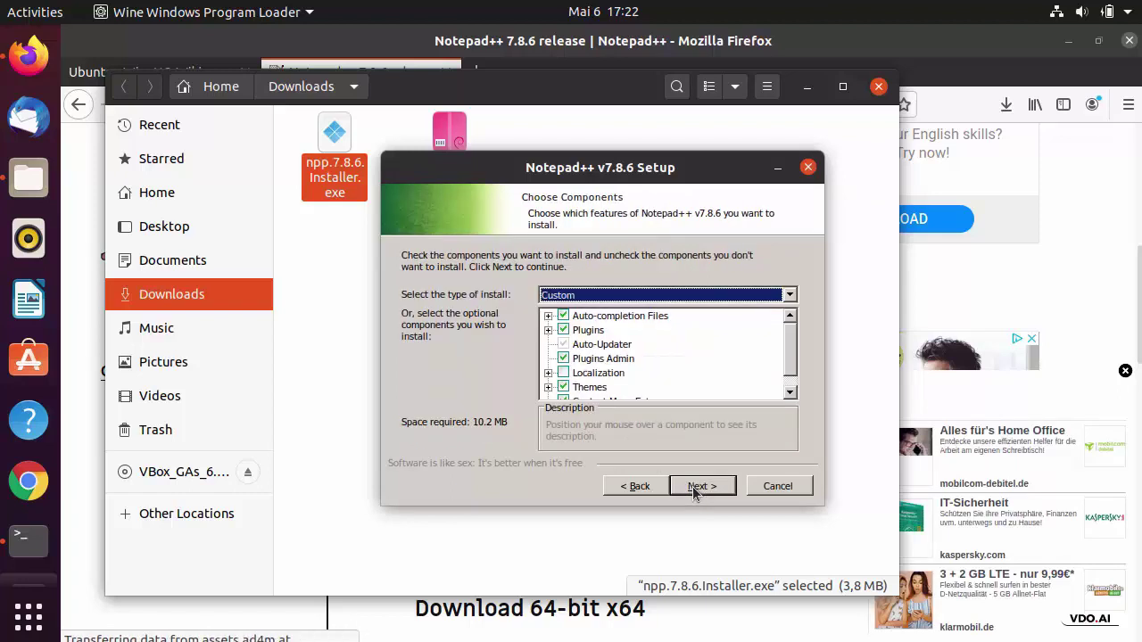
left_click(696, 489)
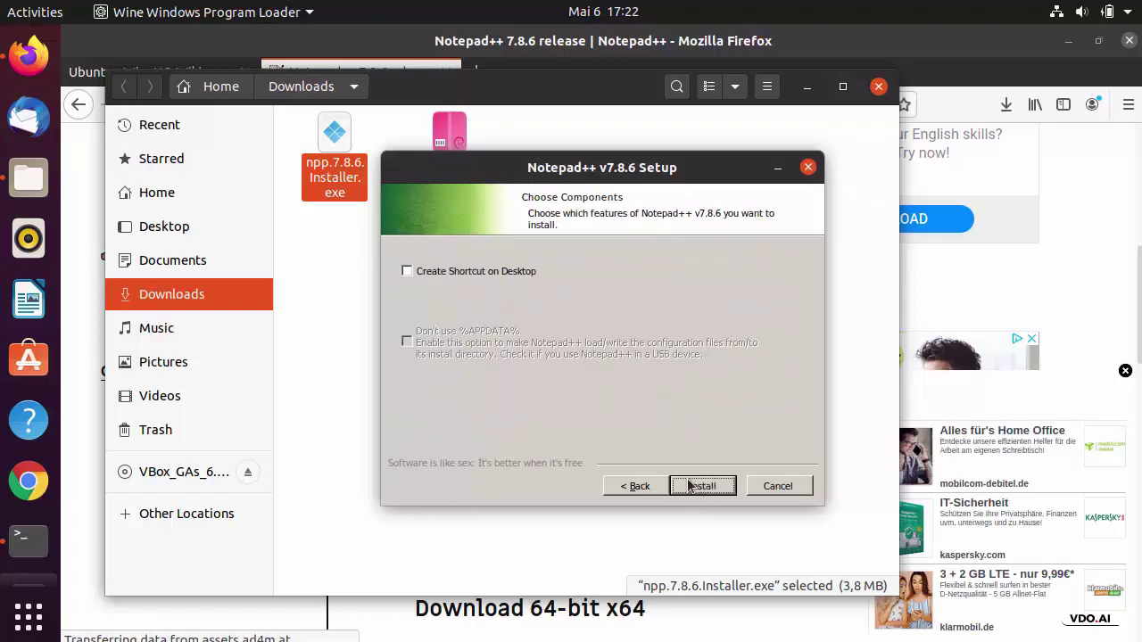
left_click(406, 273)
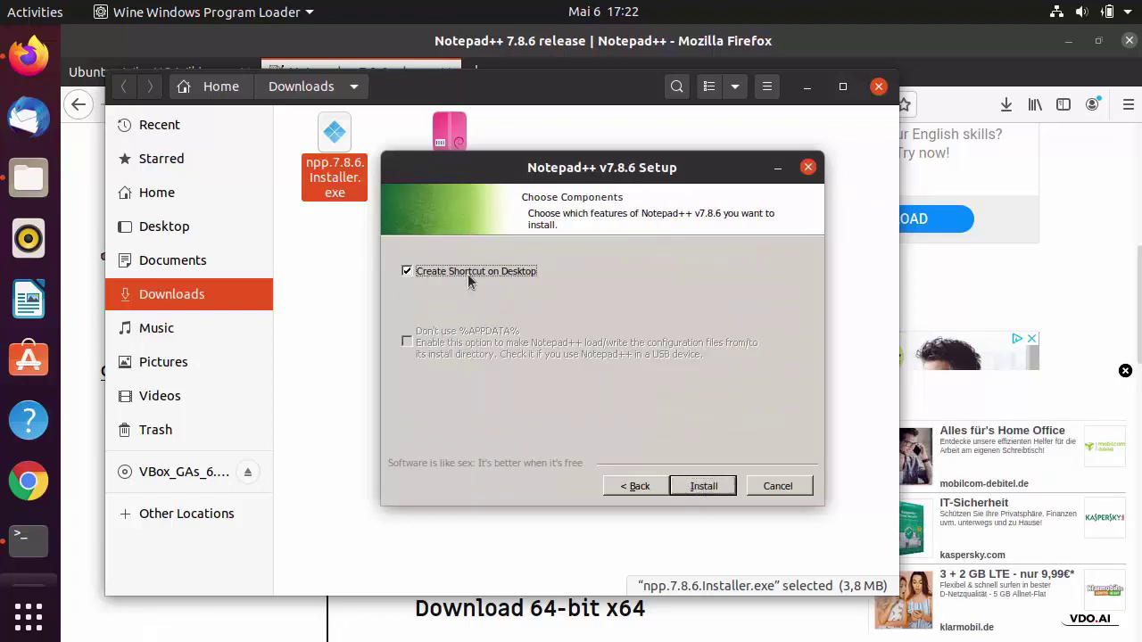
left_click(699, 485)
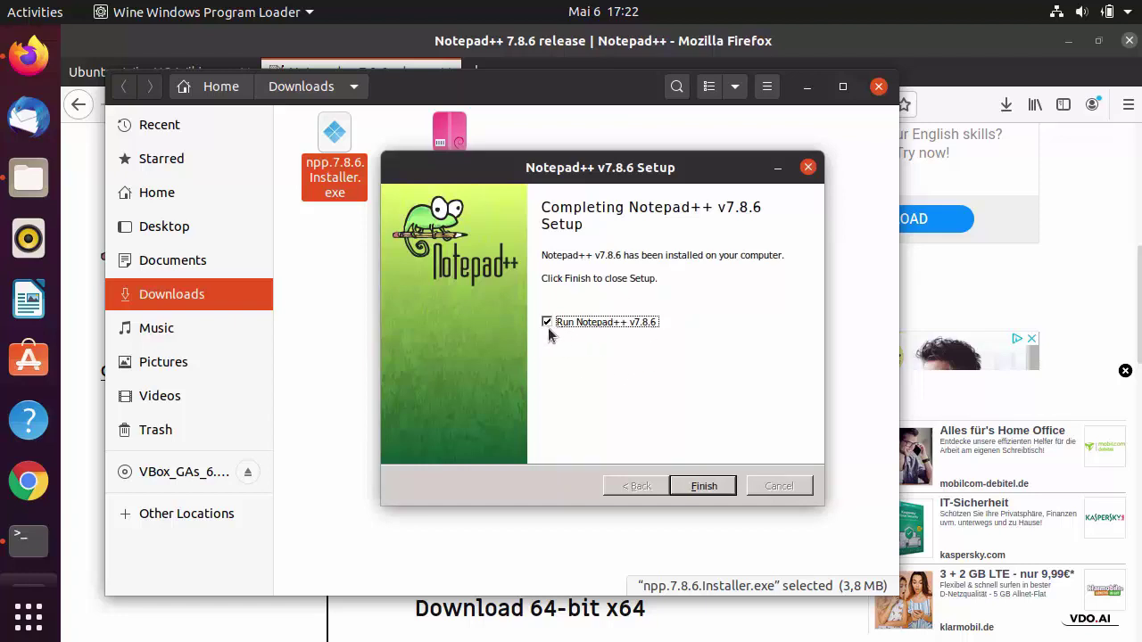
left_click(704, 486)
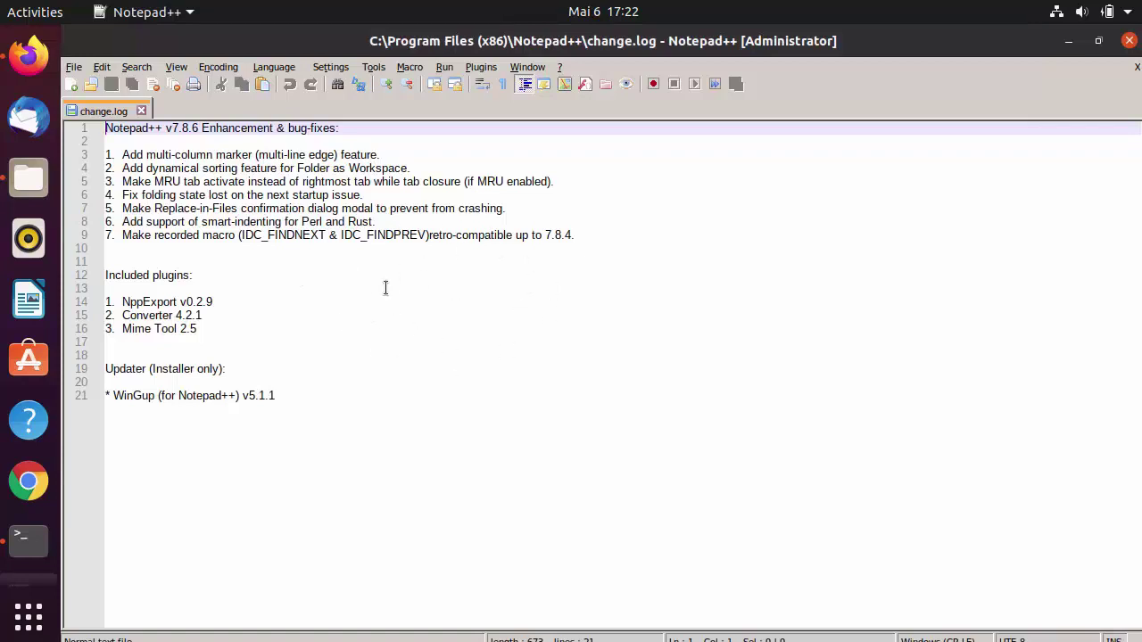
- Type 'sdfgsgdfsg' into a new blank document, then close Notepad++
left_click(71, 84)
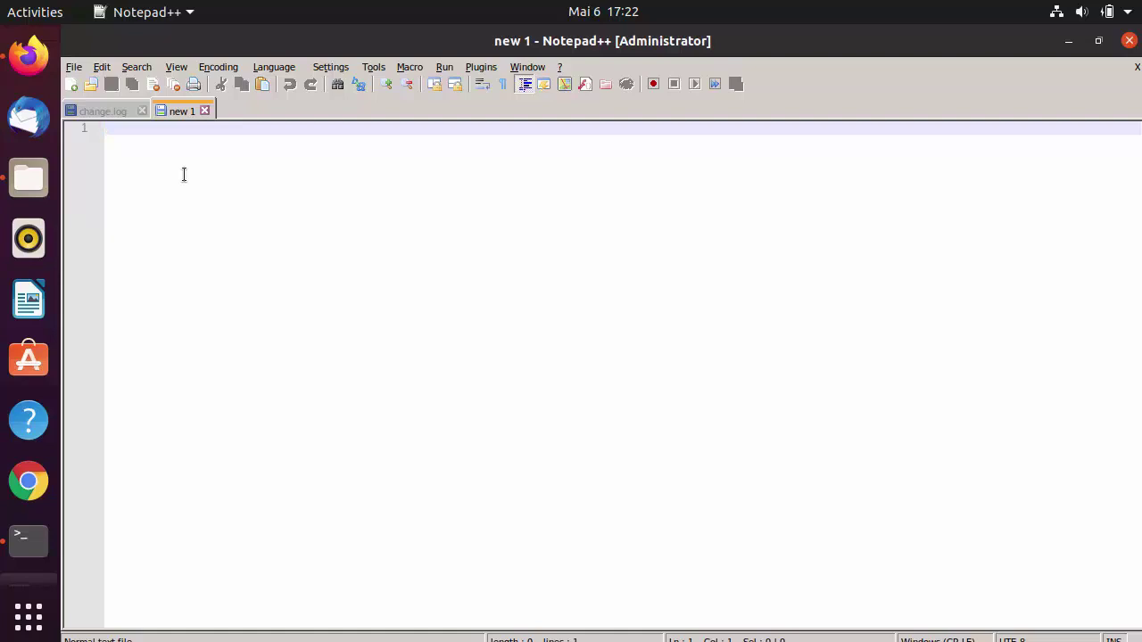
type("sdfgsgdfsg")
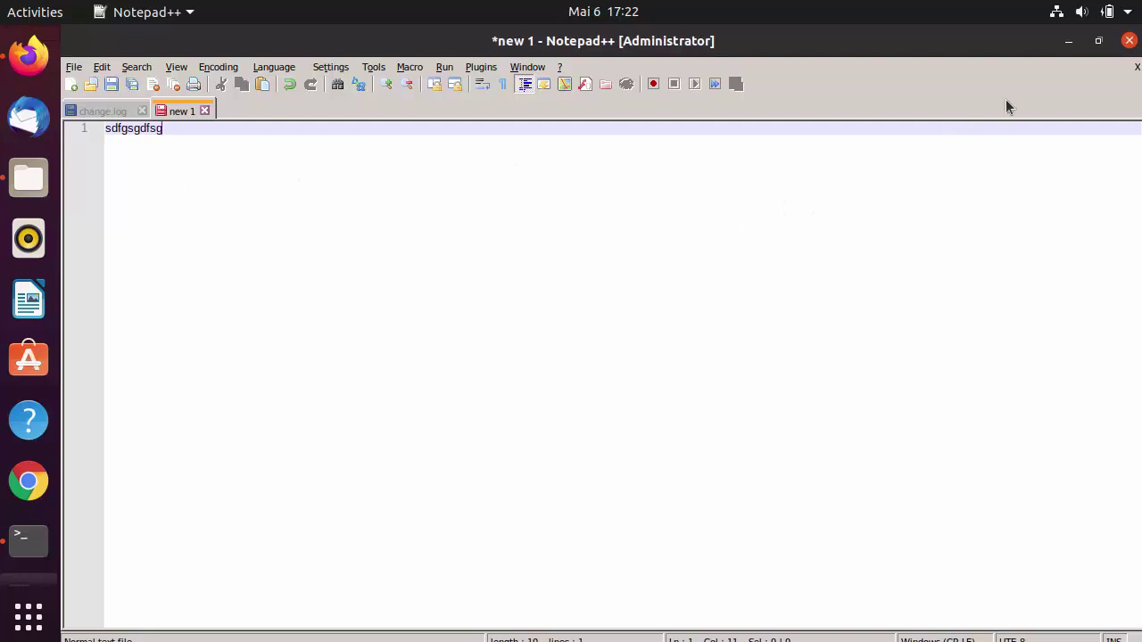
left_click(1128, 42)
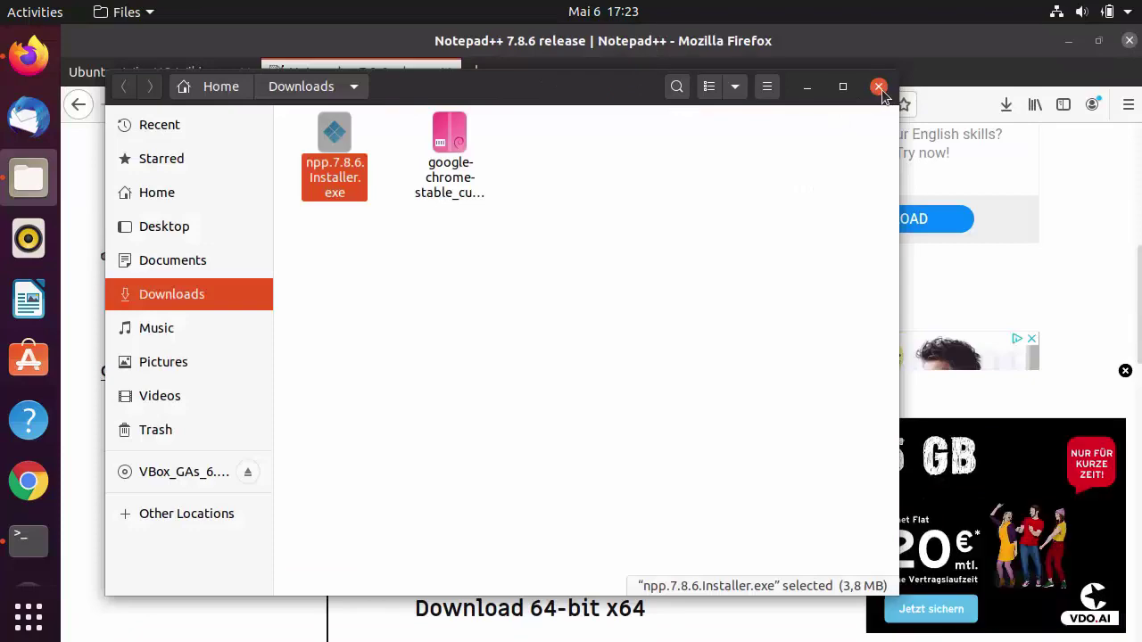
- Close Files, minimize Firefox and Terminal, and start Notepad++ from Show Applications
left_click(882, 89)
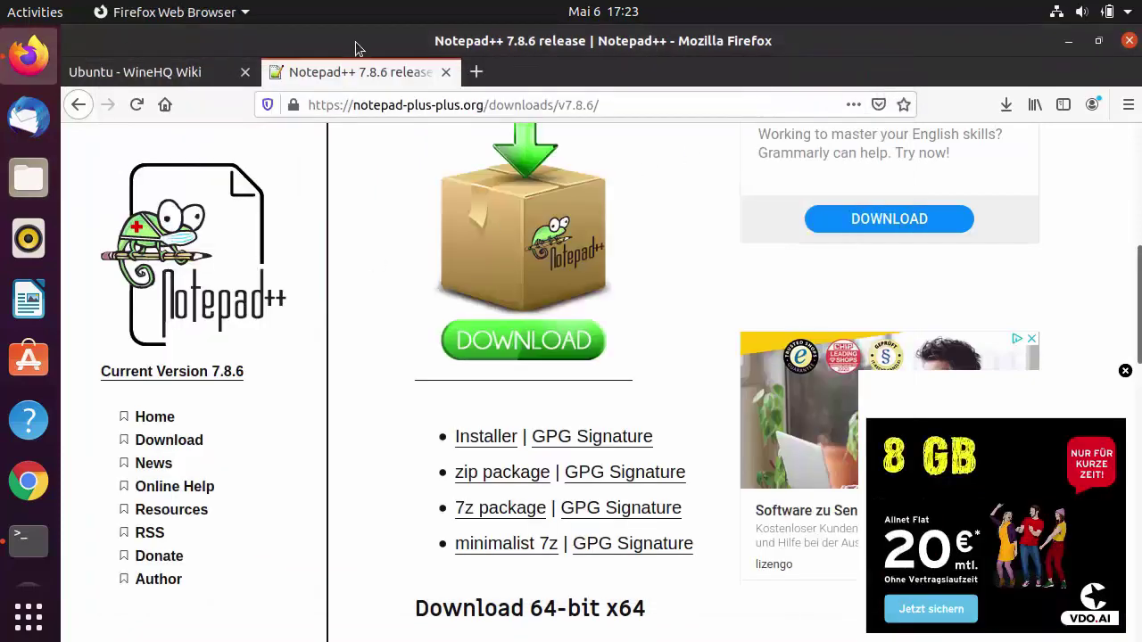
left_click(1067, 42)
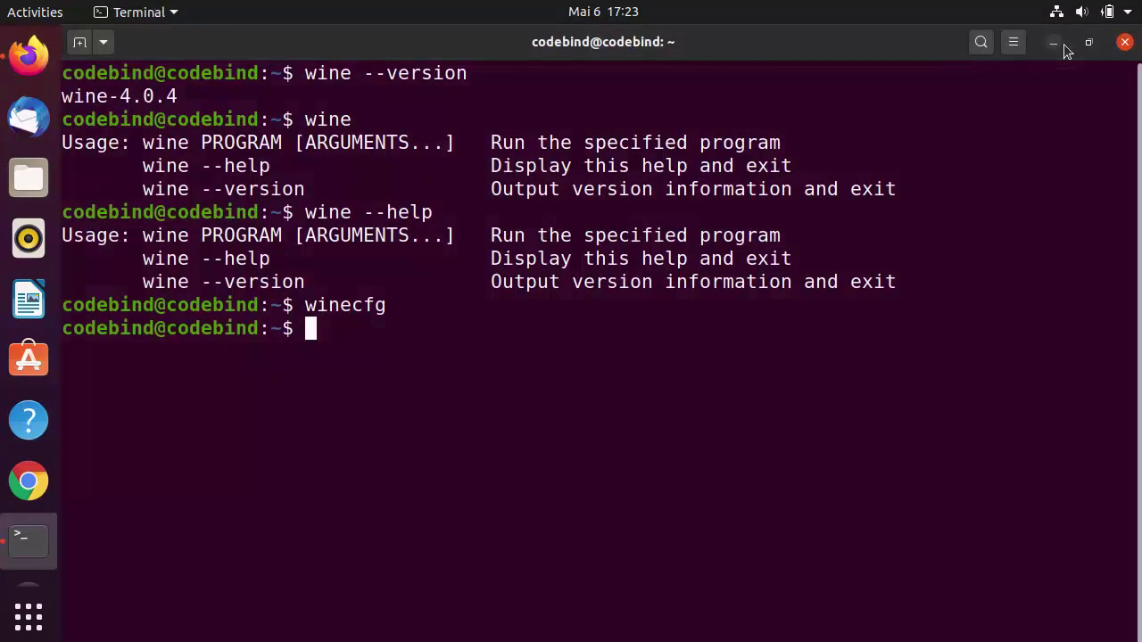
left_click(1054, 43)
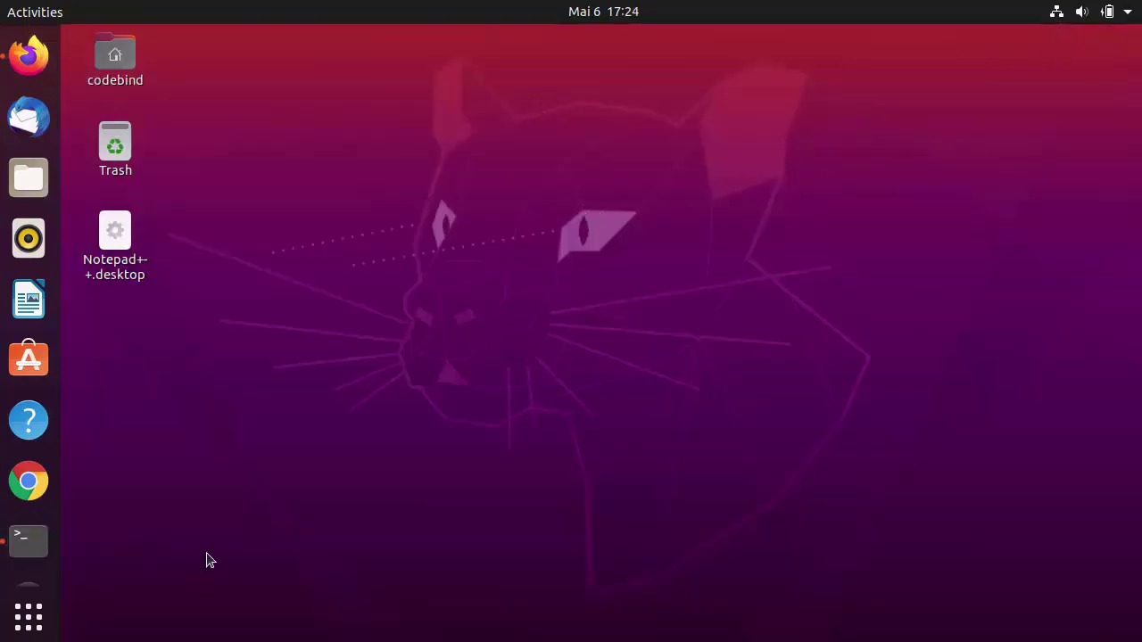
left_click(40, 622)
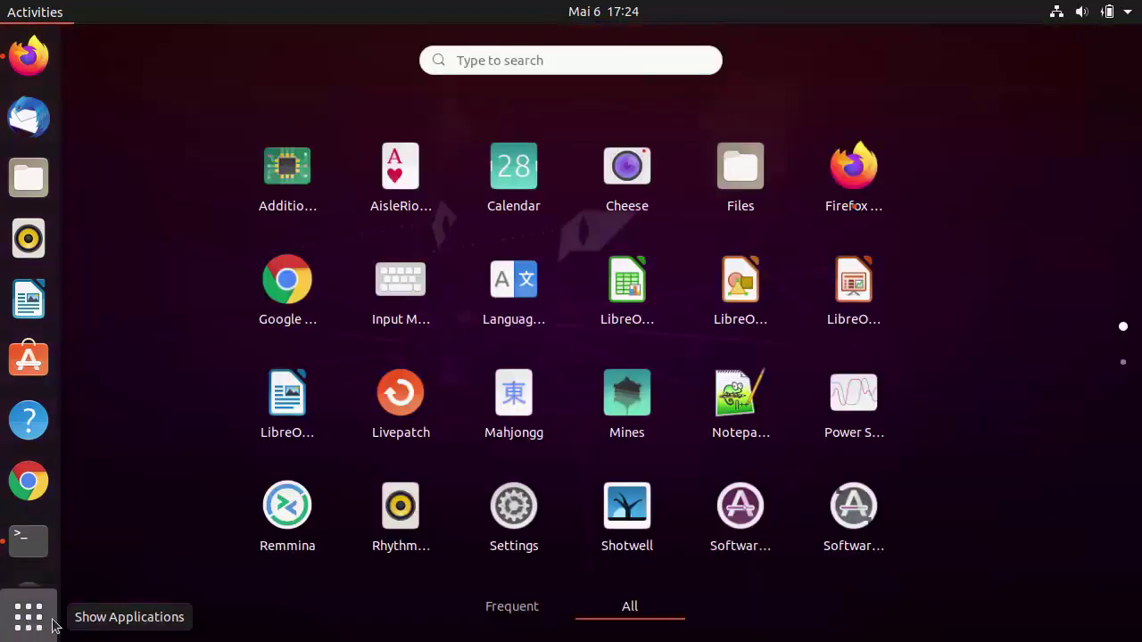
left_click(739, 411)
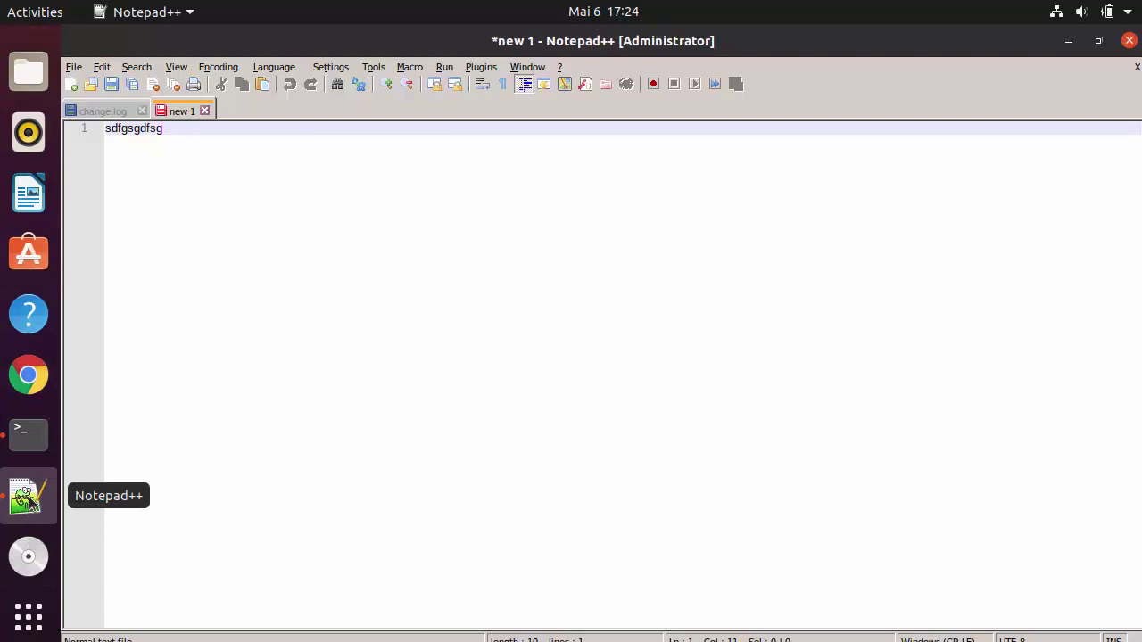
- Add the running Notepad++ dock launcher to Favorites, close its window, then relaunch it from the pinned icon
right_click(30, 502)
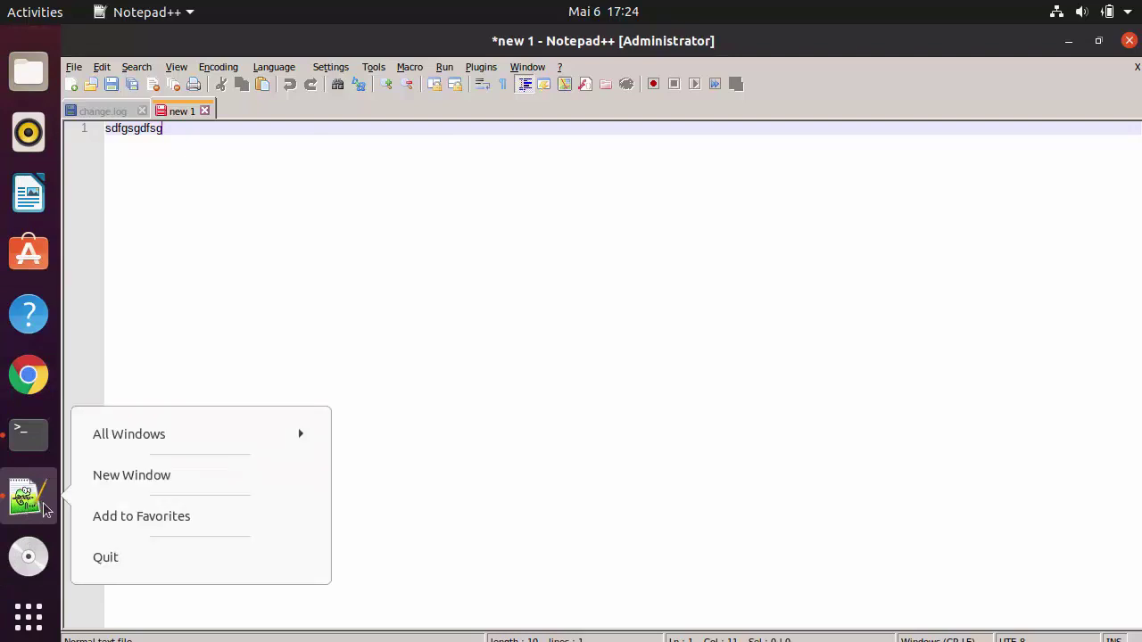
left_click(114, 517)
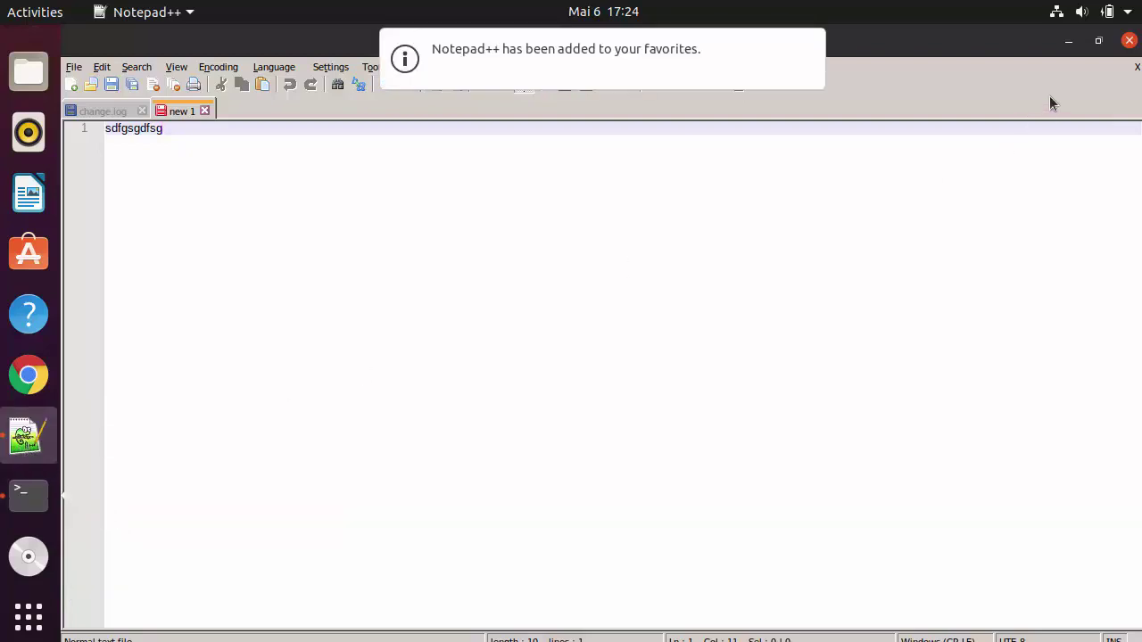
left_click(1128, 40)
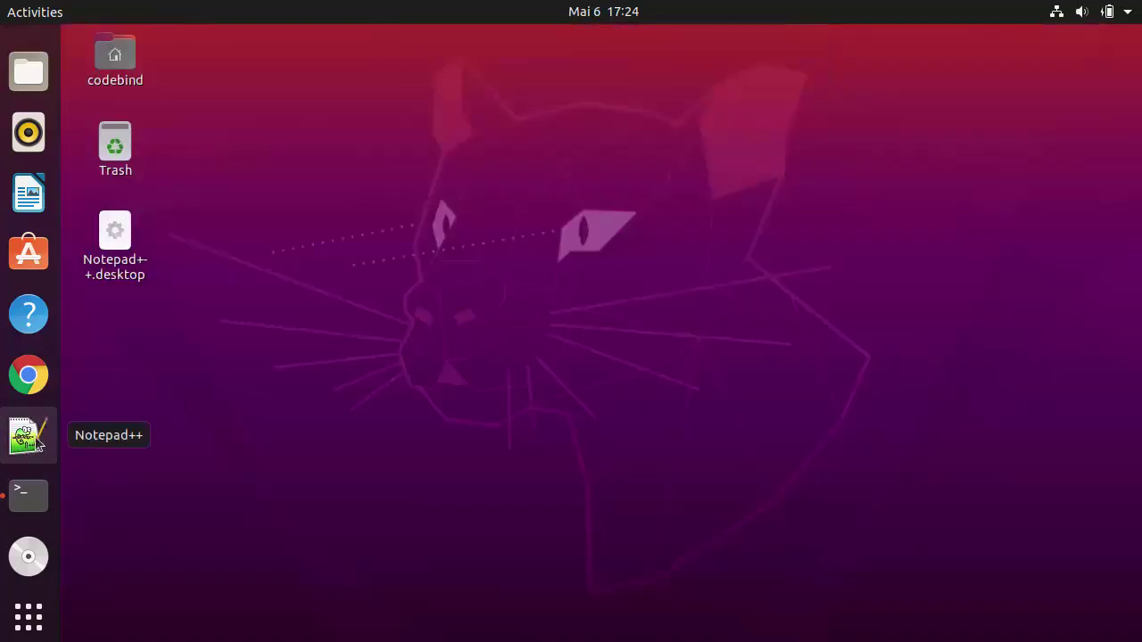
left_click(38, 438)
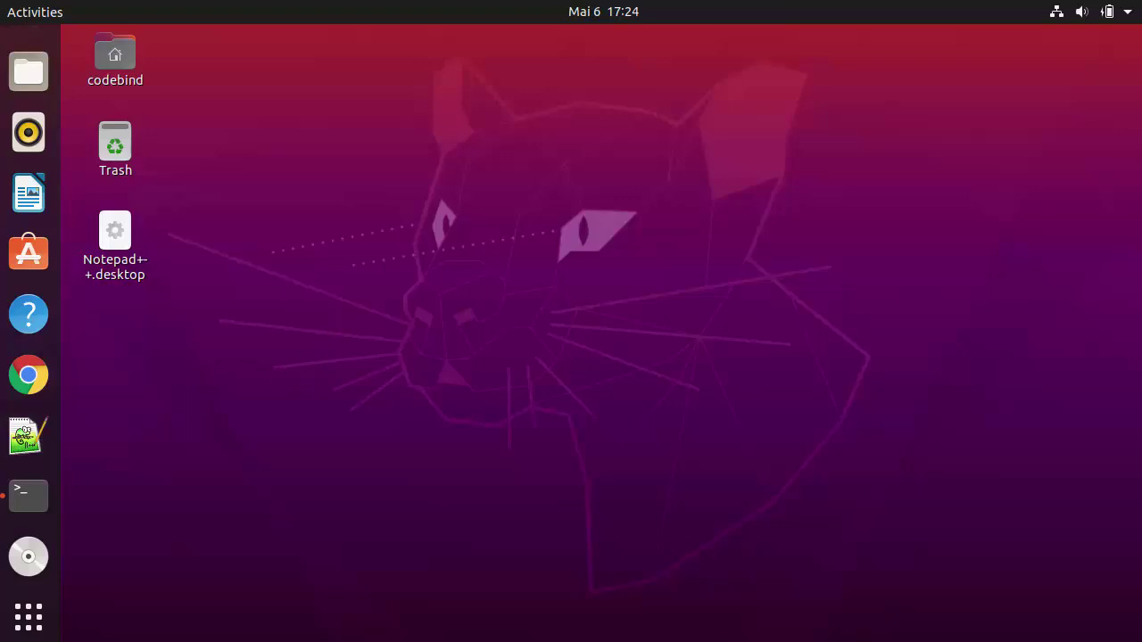